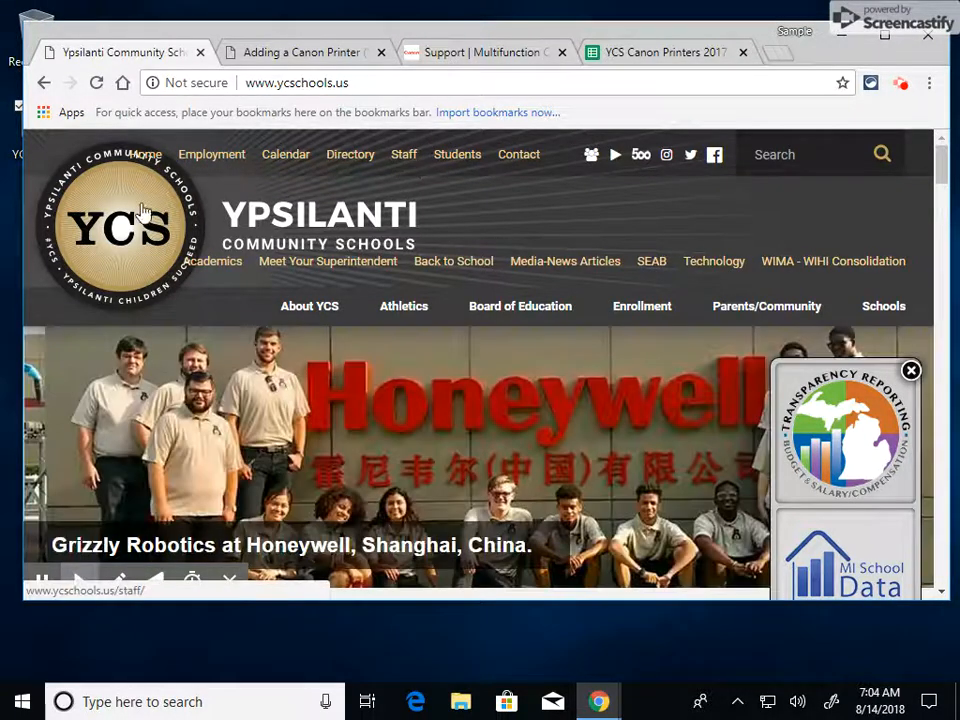
Open the Printers page in the Technology section of the Ypsilanti Community Schools staff site
left_click(404, 163)
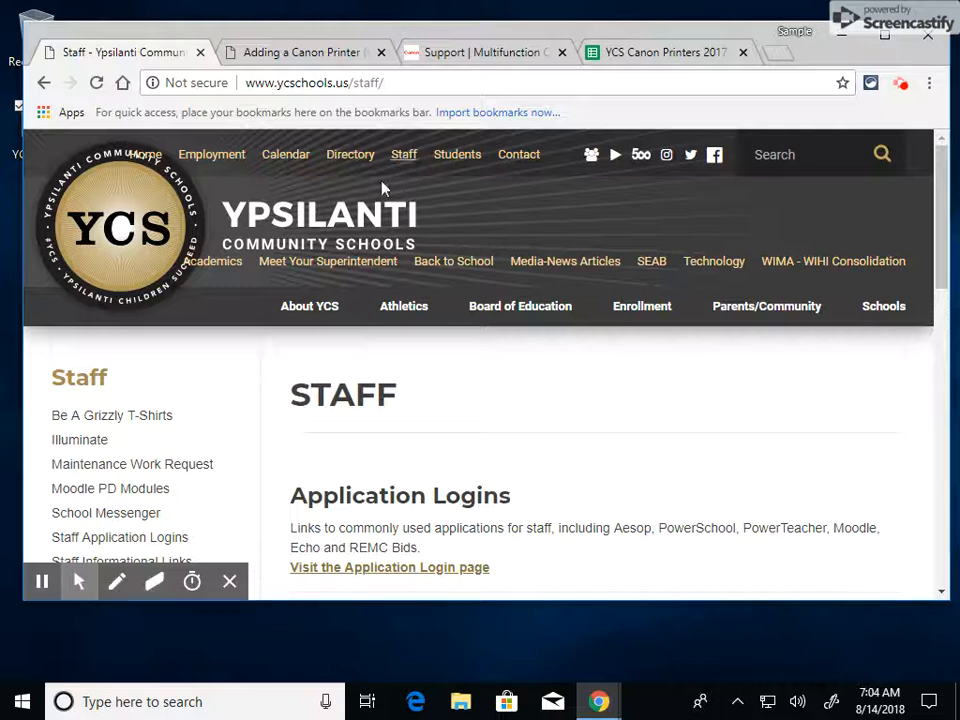
mouse_move(300, 306)
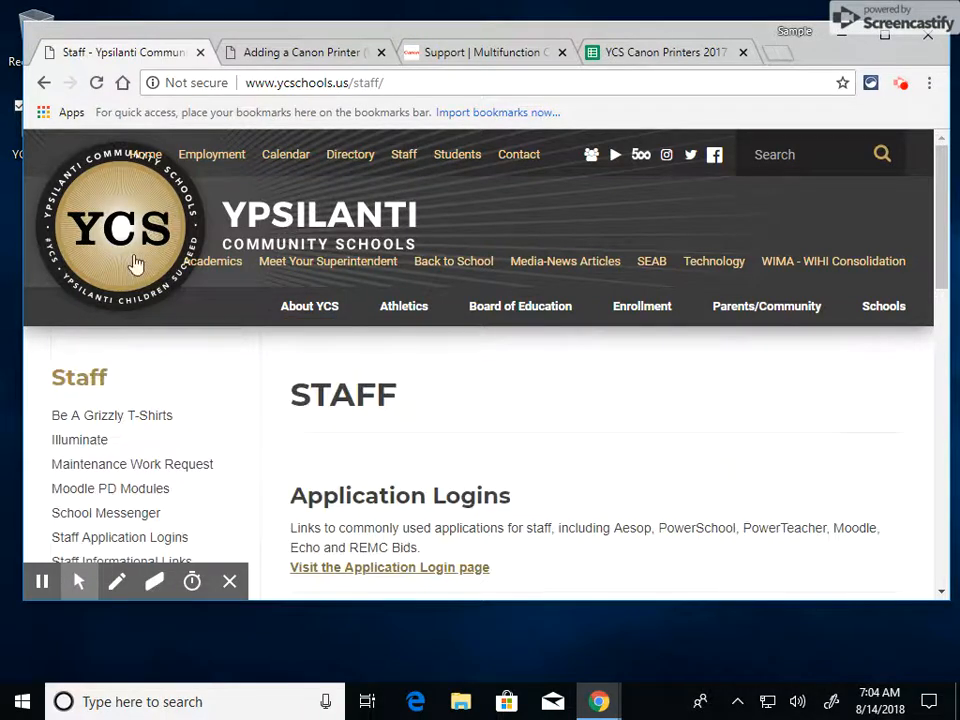
scroll(119, 285, "down", 3)
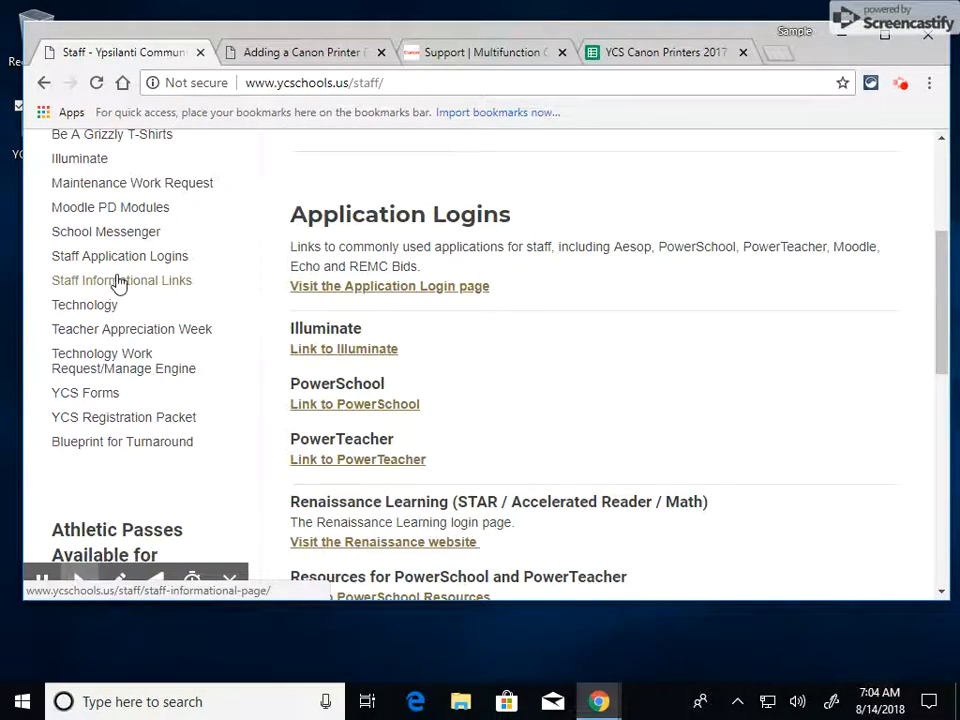
left_click(86, 306)
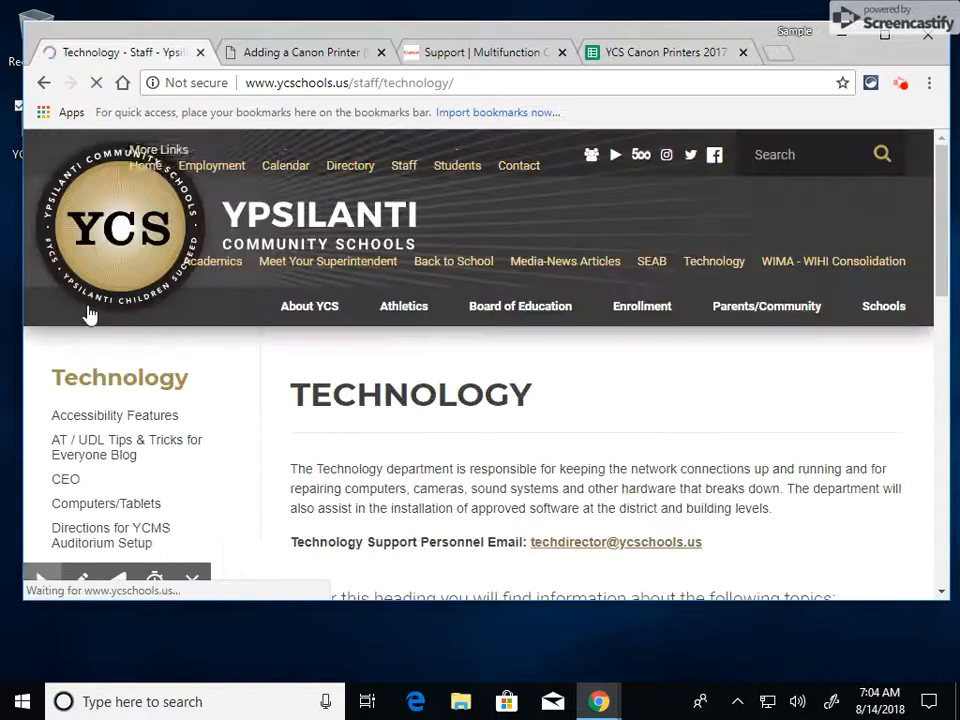
scroll(248, 340, "down", 4)
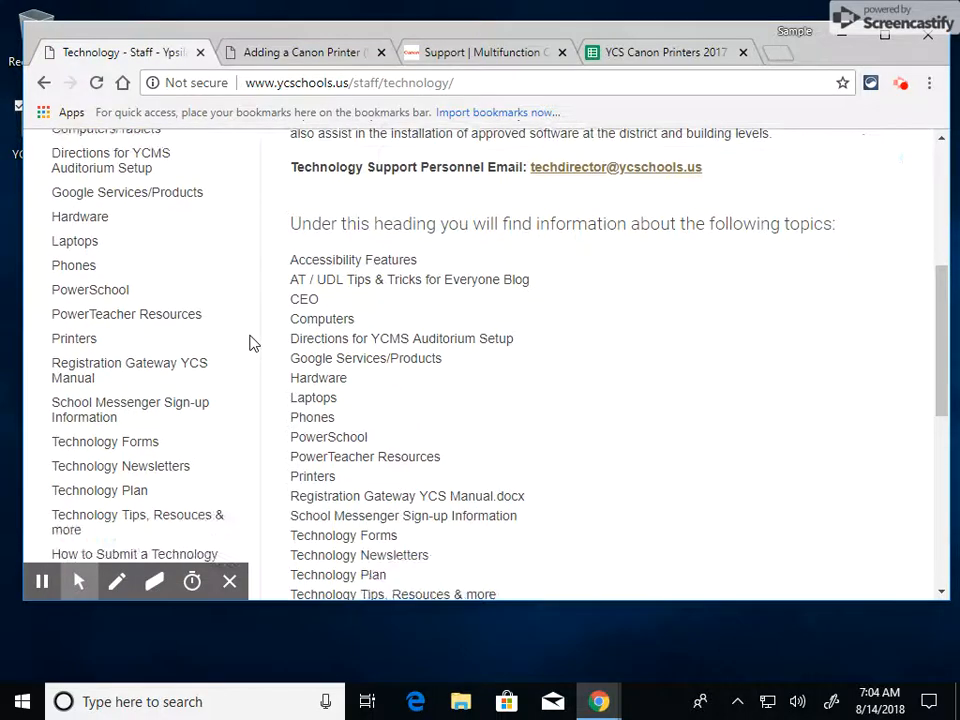
left_click(74, 341)
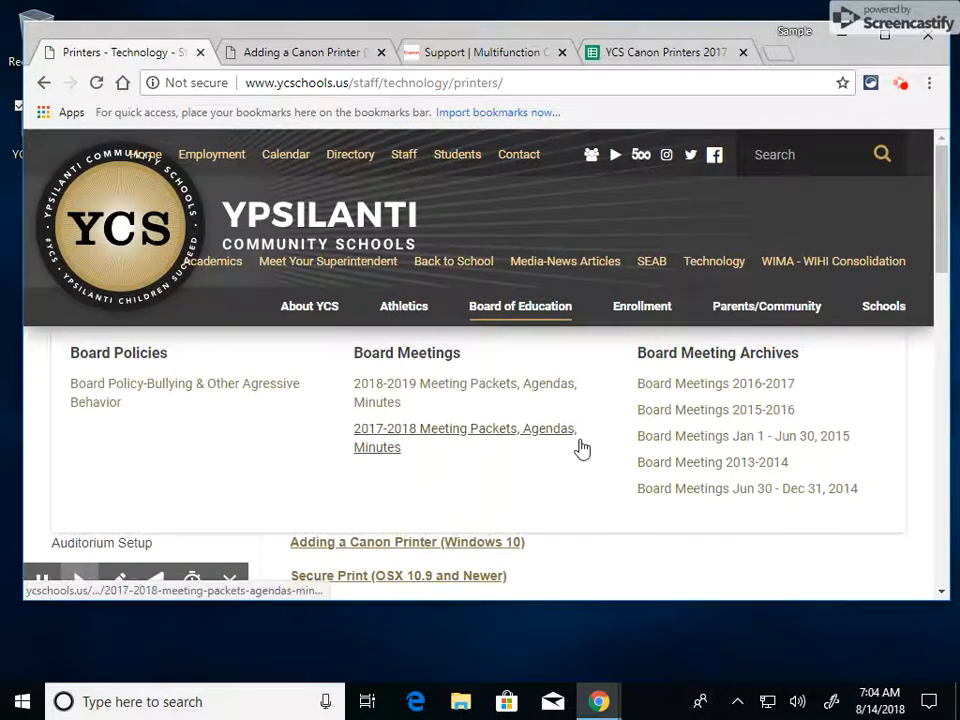
scroll(600, 448, "down", 2)
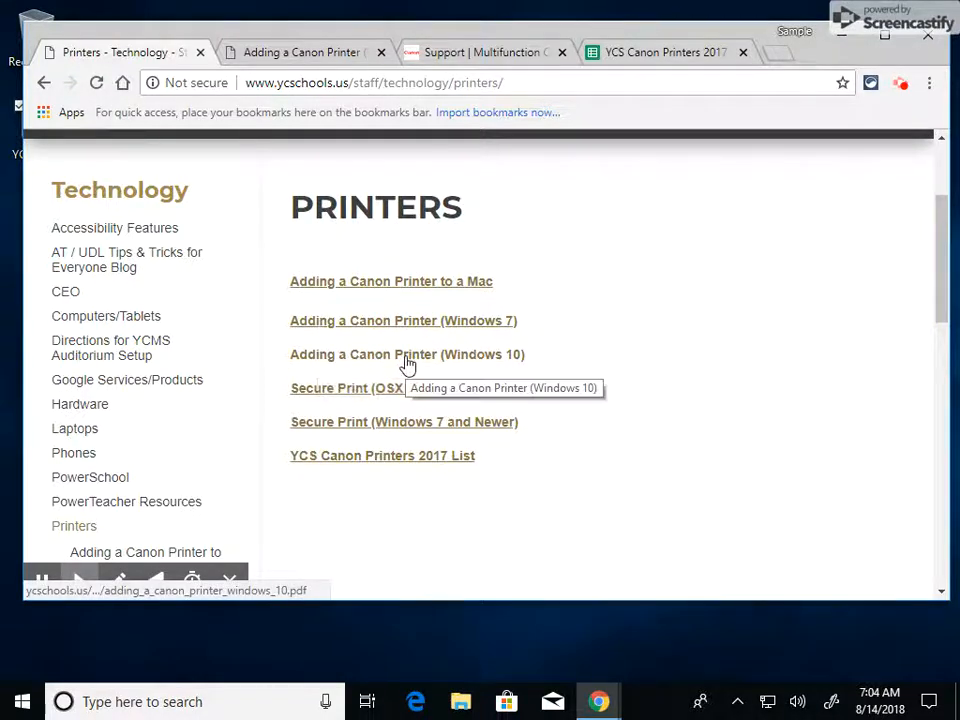
Find the YCHS Media Center iR 8585i printer in the YCS Canon Printers 2017 spreadsheet and select its row
left_click(280, 56)
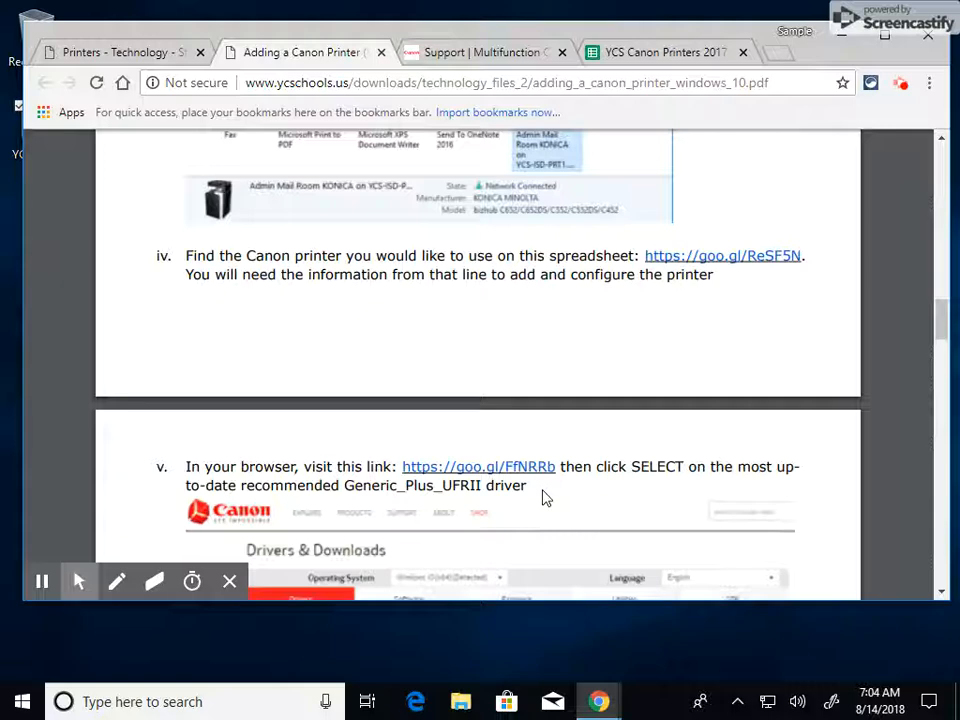
left_click(625, 54)
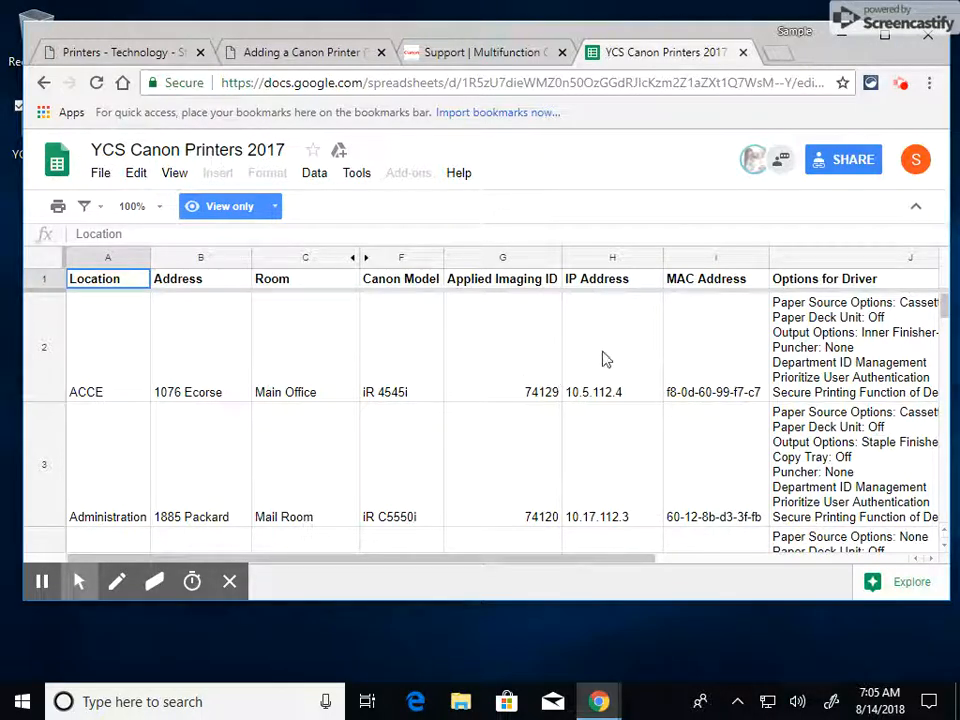
scroll(118, 370, "down", 5)
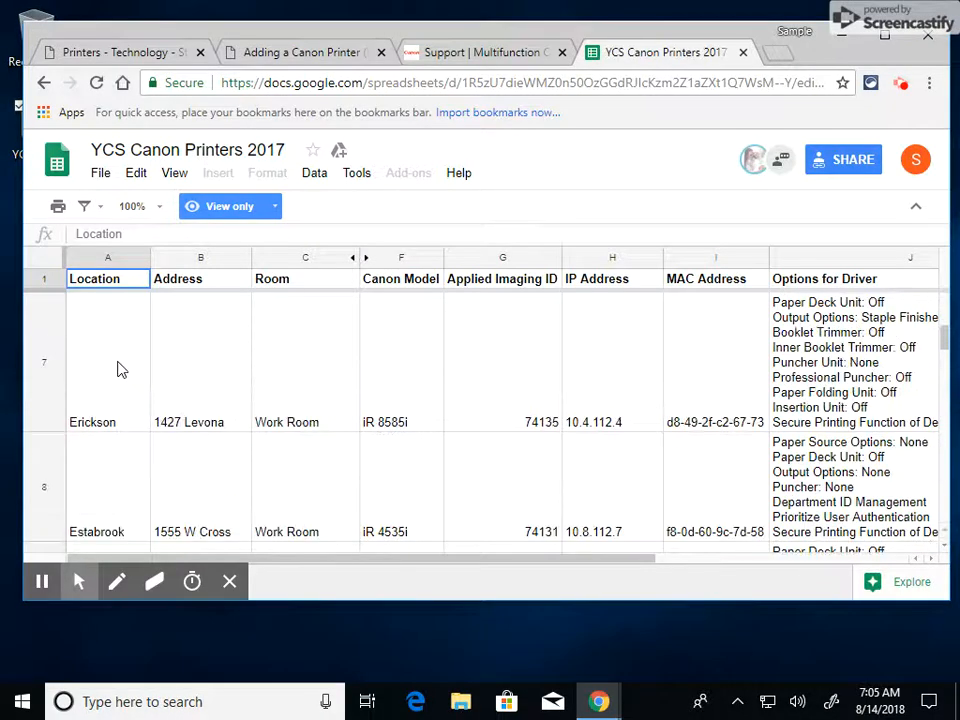
scroll(118, 370, "down", 8)
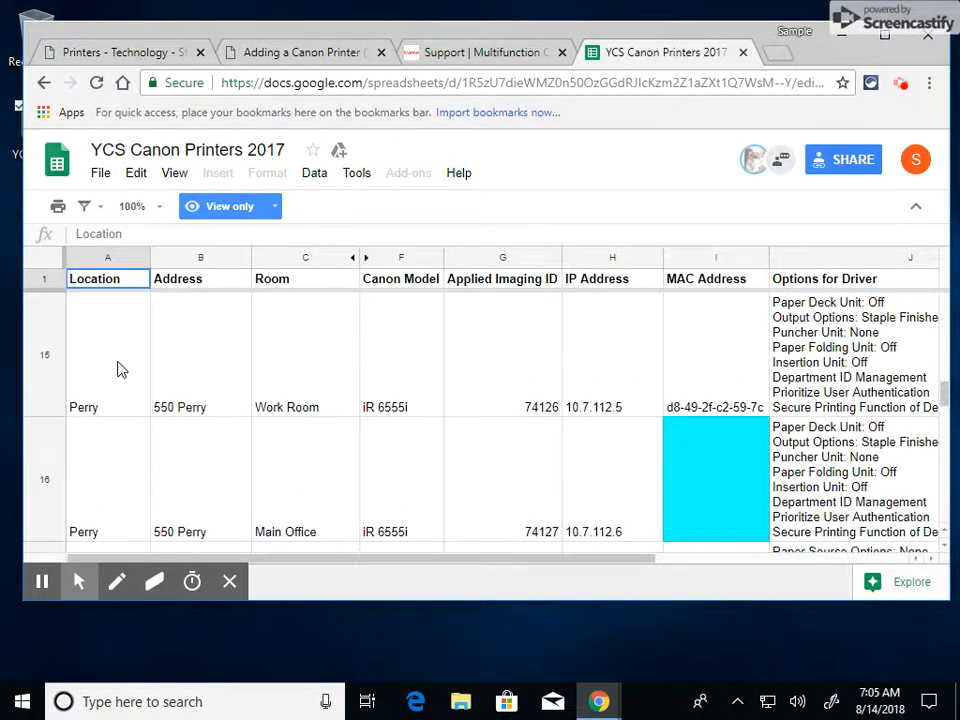
scroll(118, 370, "down", 3)
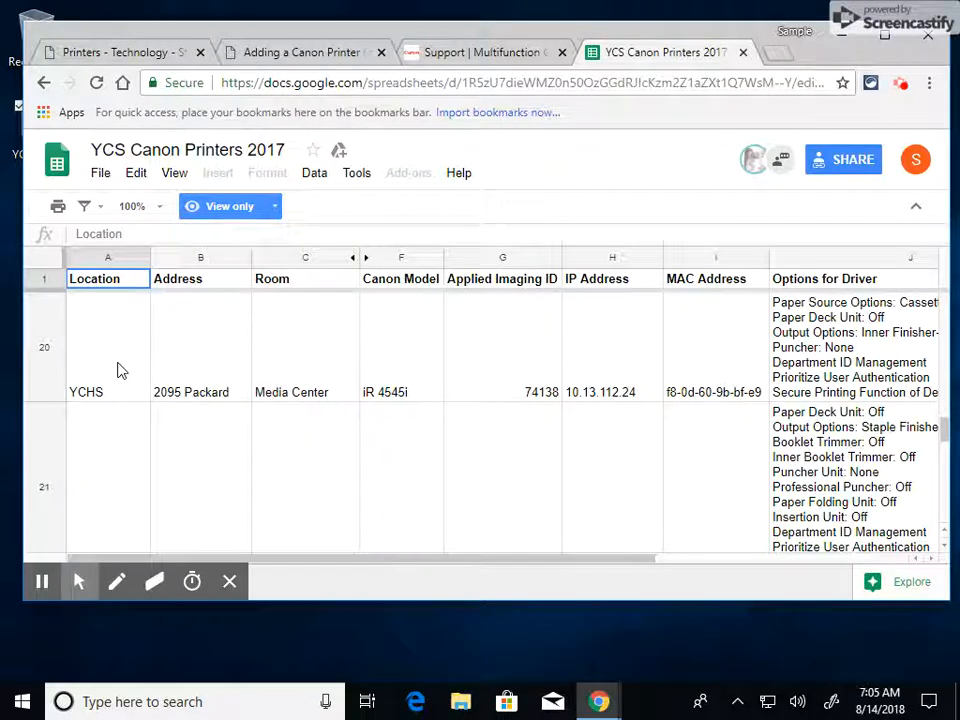
scroll(118, 371, "up", 1)
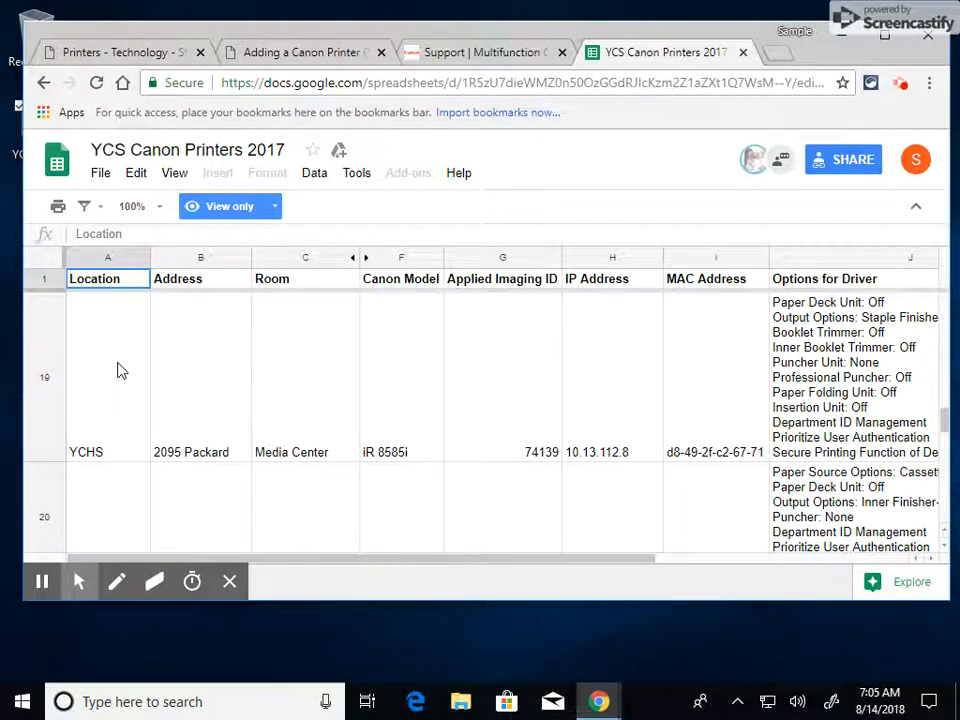
left_click(99, 399)
left_click(47, 399)
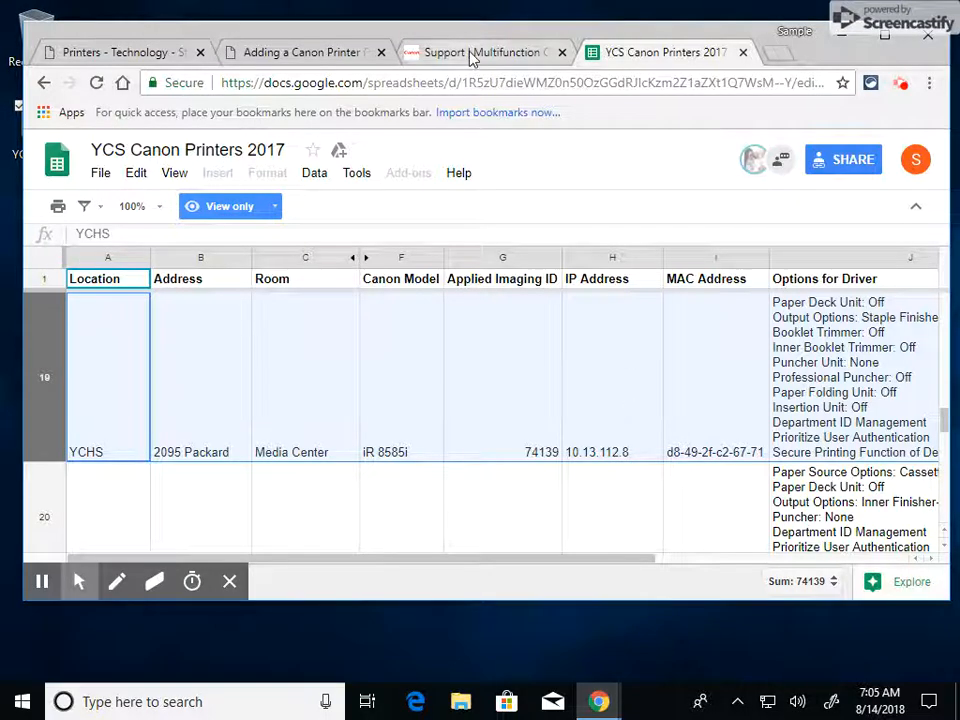
Download Generic_Plus_UFRII_v1.02_Set-up_x64.exe from Canon's recommended drivers and extract it to the Downloads folder
left_click(310, 55)
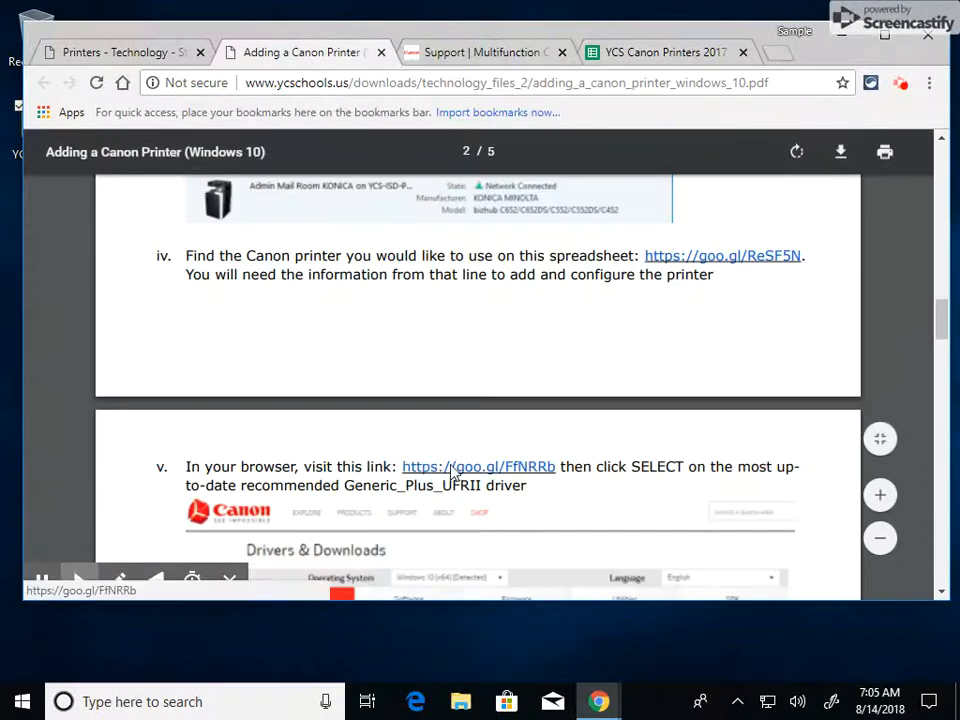
left_click(440, 55)
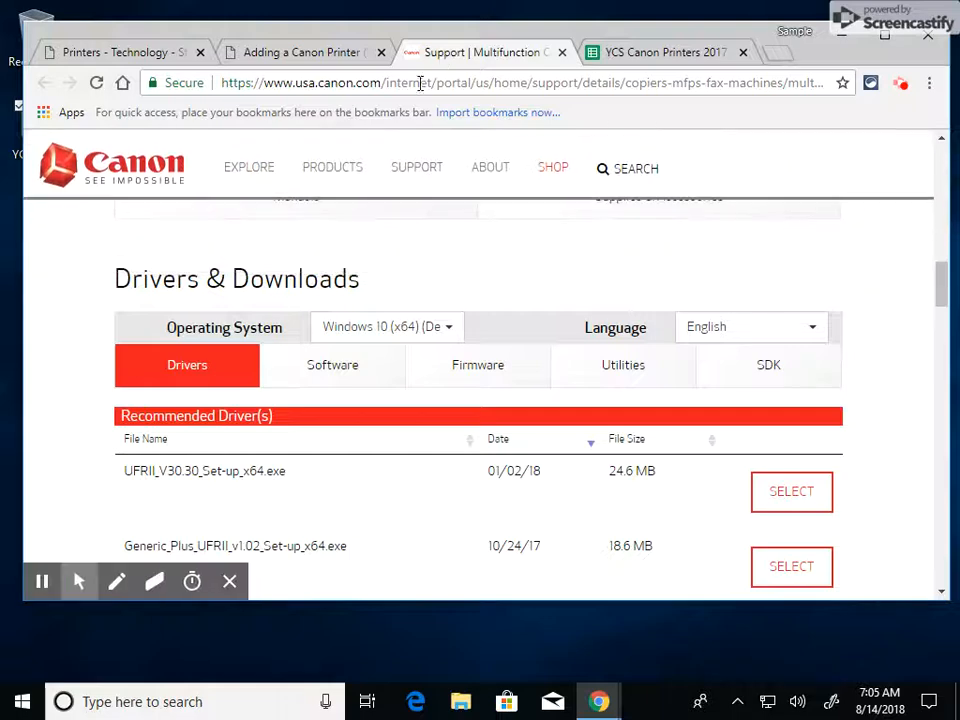
scroll(55, 357, "down", 1)
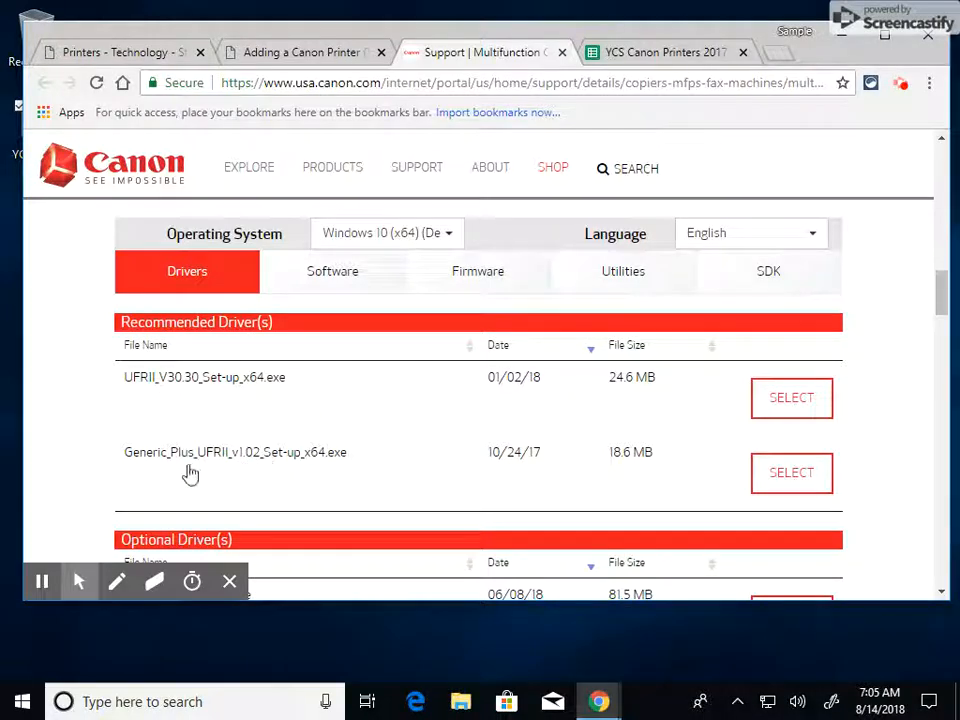
left_click(790, 476)
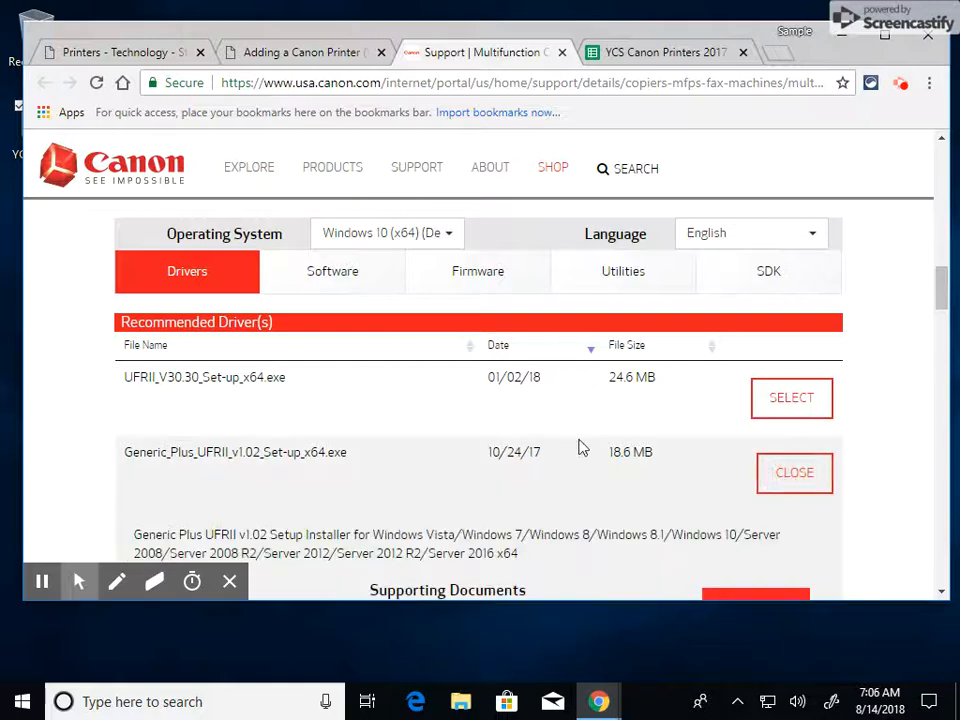
scroll(585, 447, "down", 2)
left_click(766, 423)
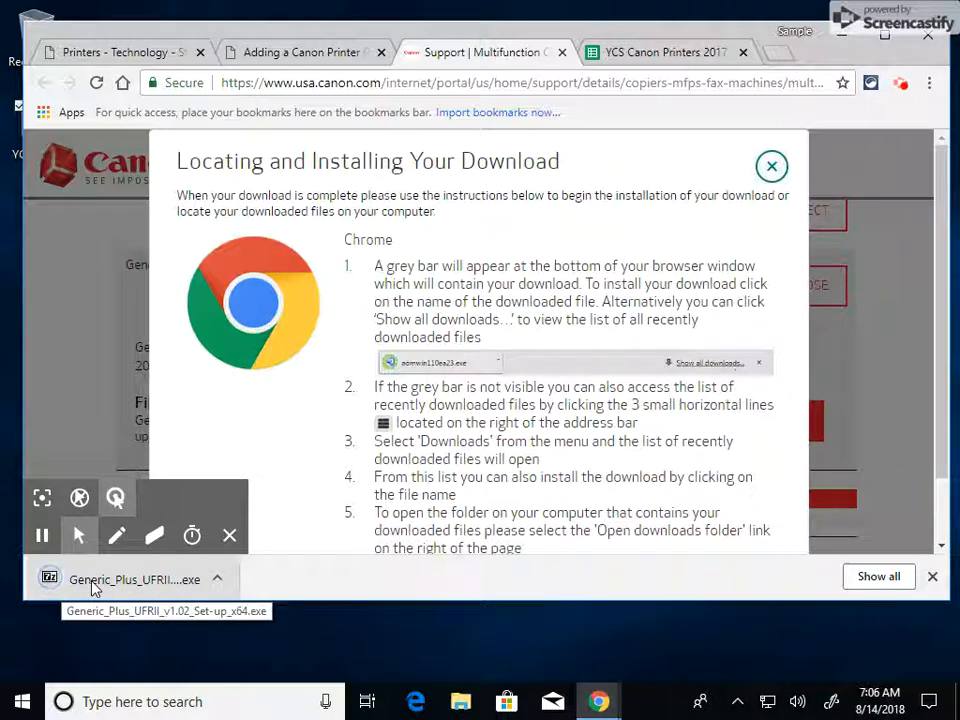
left_click(93, 586)
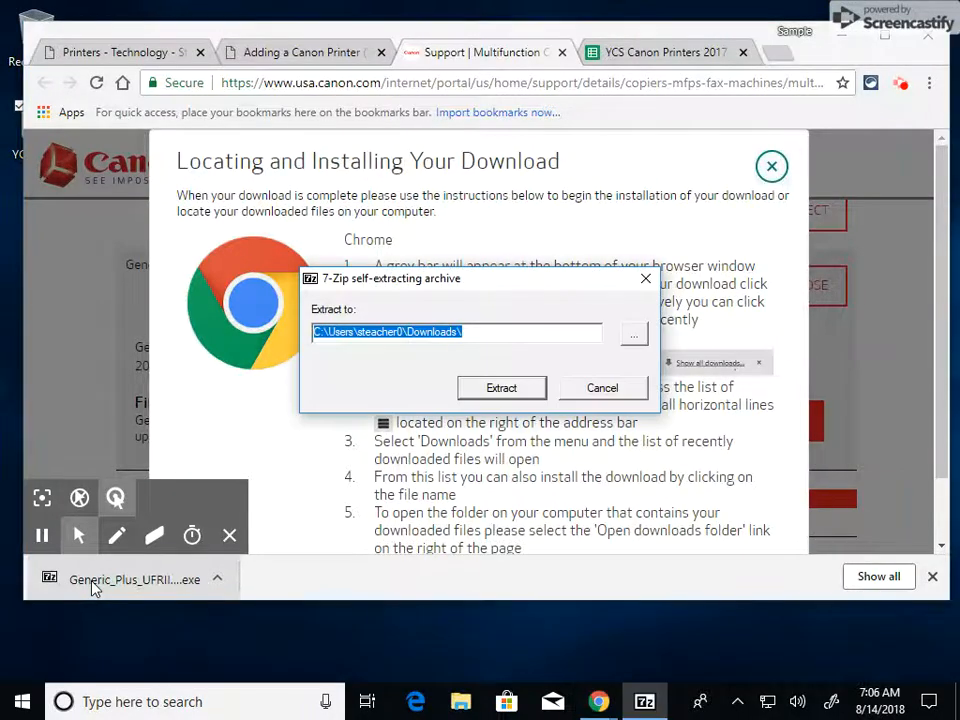
left_click(512, 388)
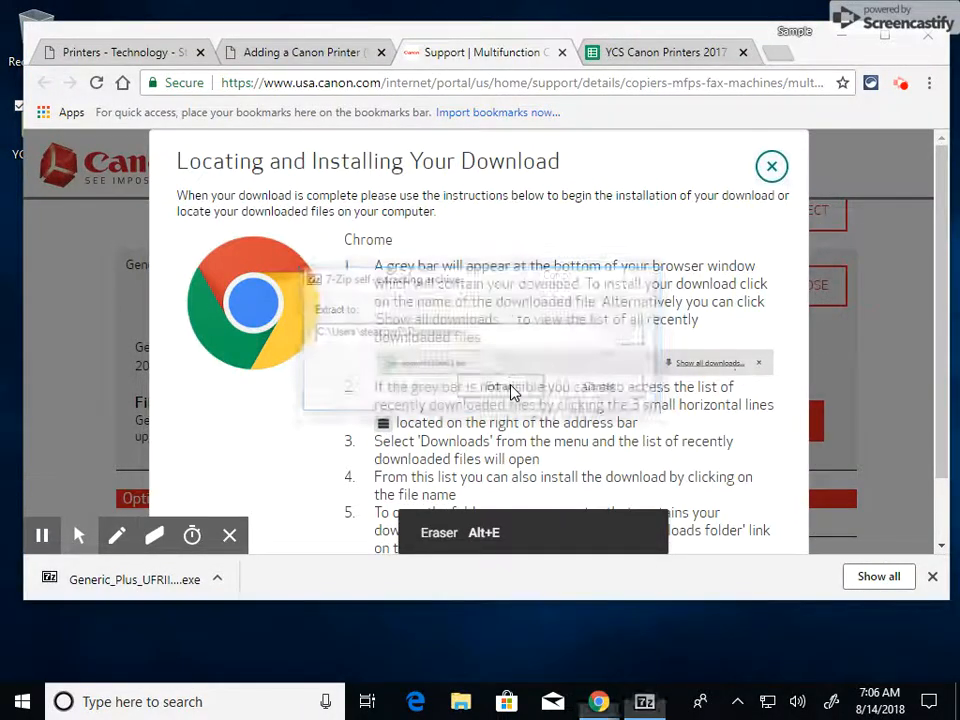
Run the Setup application in the extracted Generic_Plus_UFRII_v1.02_Set-up_x64 folder as administrator
left_click(462, 704)
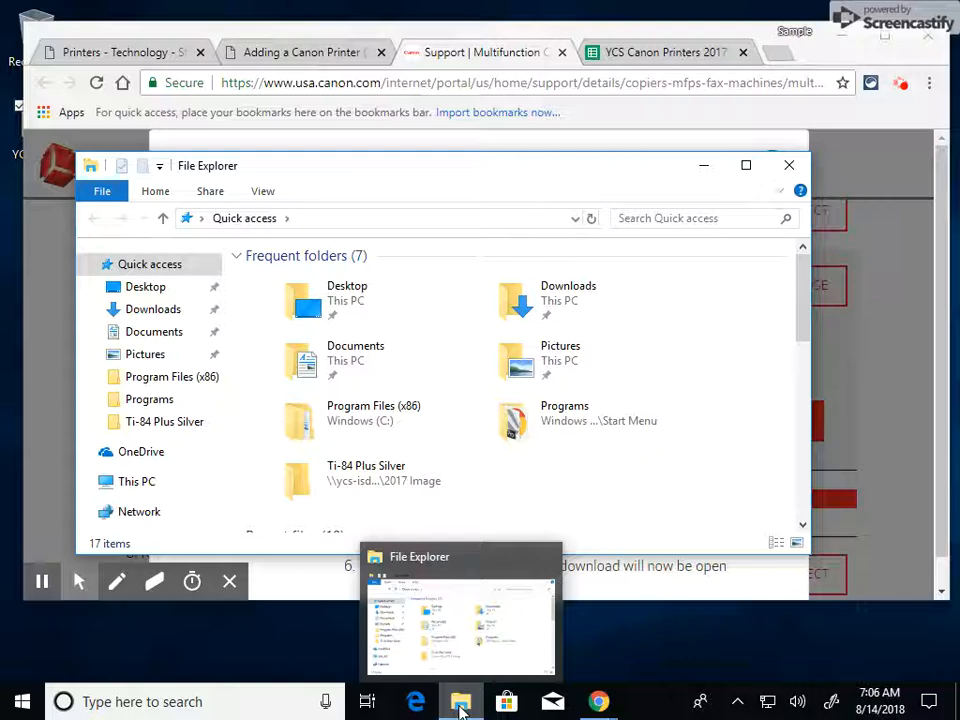
left_click(131, 312)
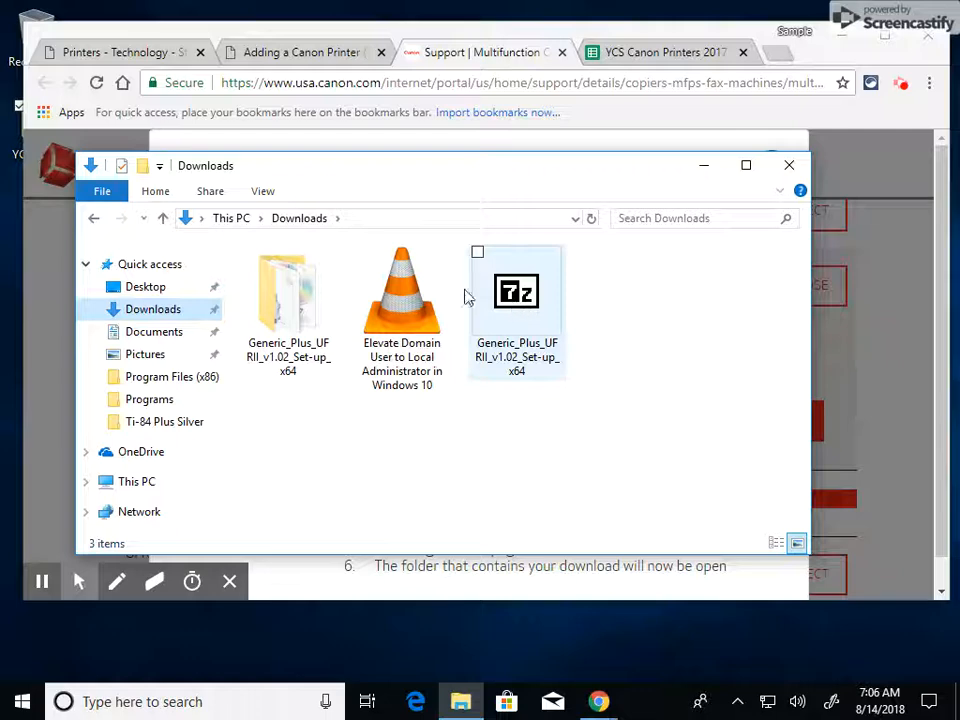
mouse_move(279, 315)
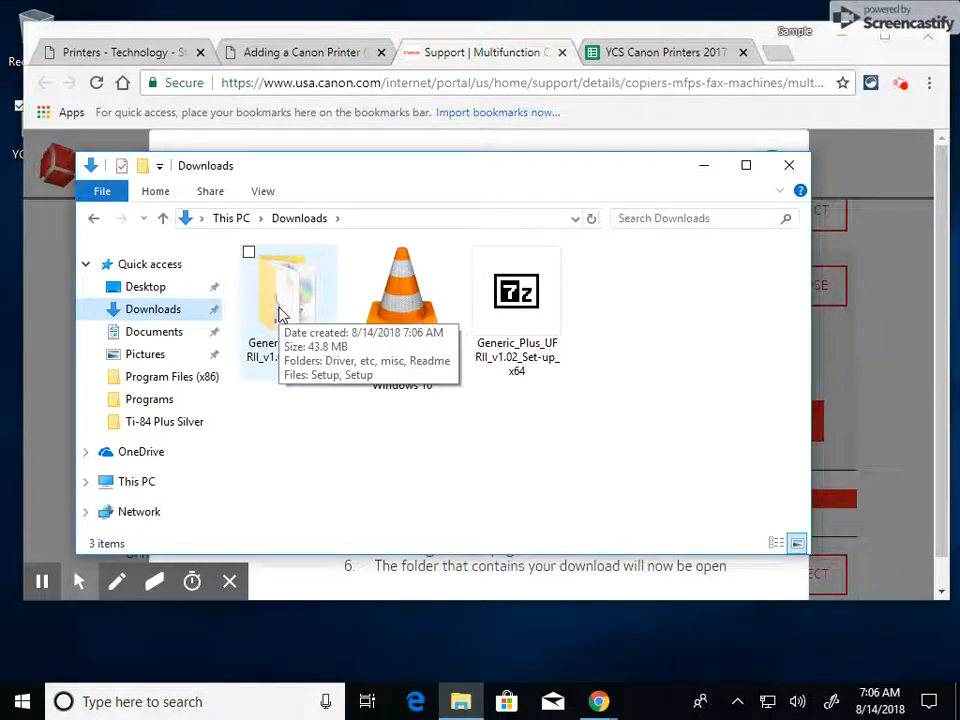
double_click(268, 290)
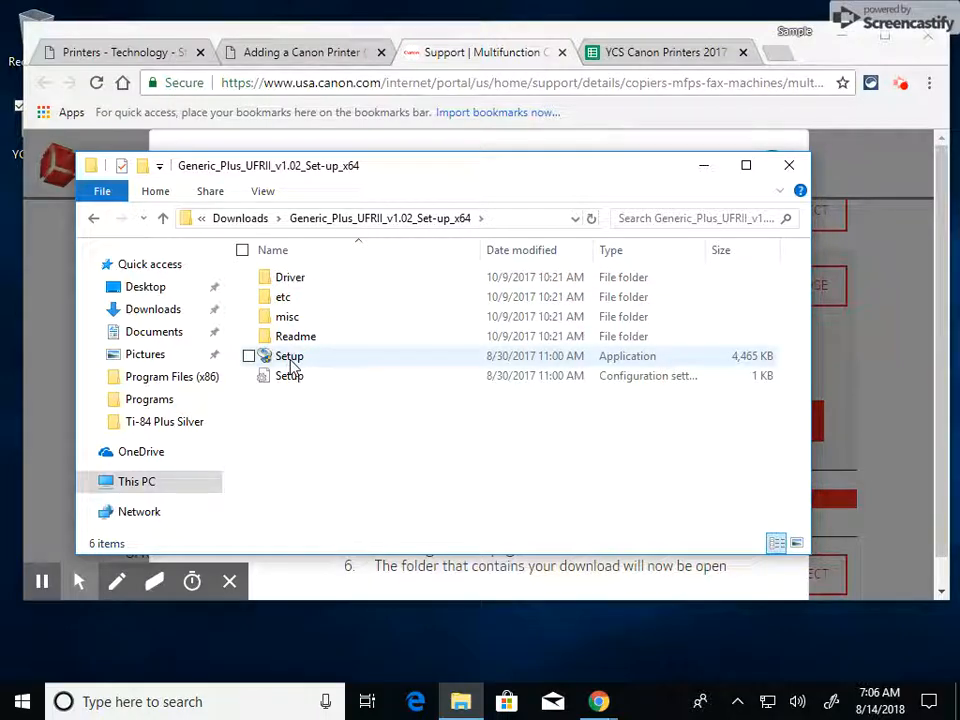
mouse_move(290, 364)
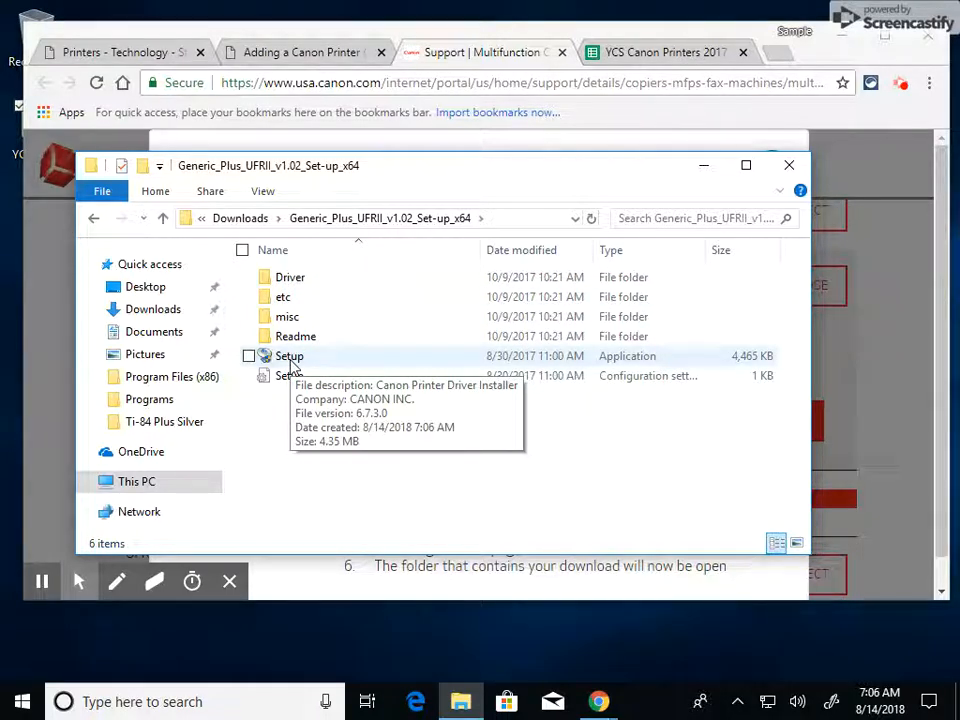
right_click(290, 364)
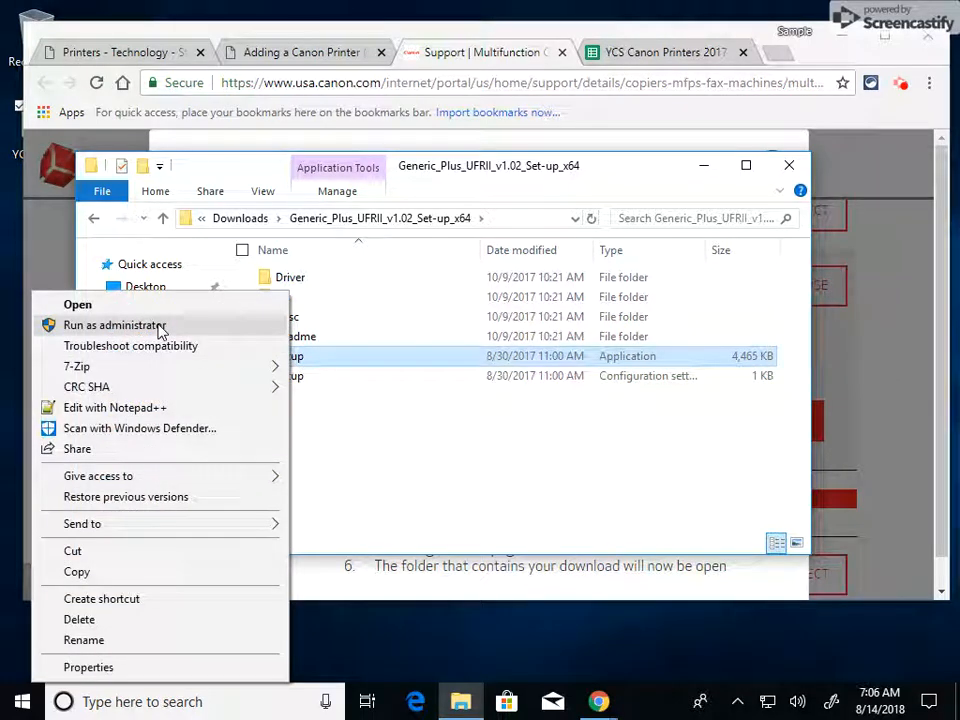
left_click(160, 327)
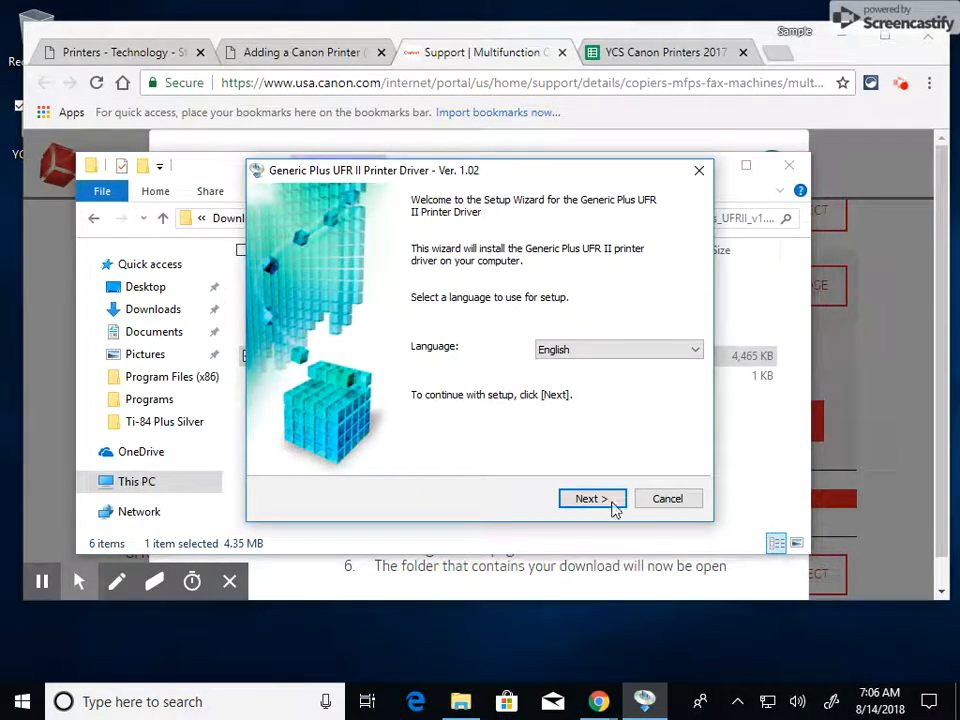
Accept the Canon license agreement in the English setup wizard and choose the Custom printer setup method
left_click(612, 504)
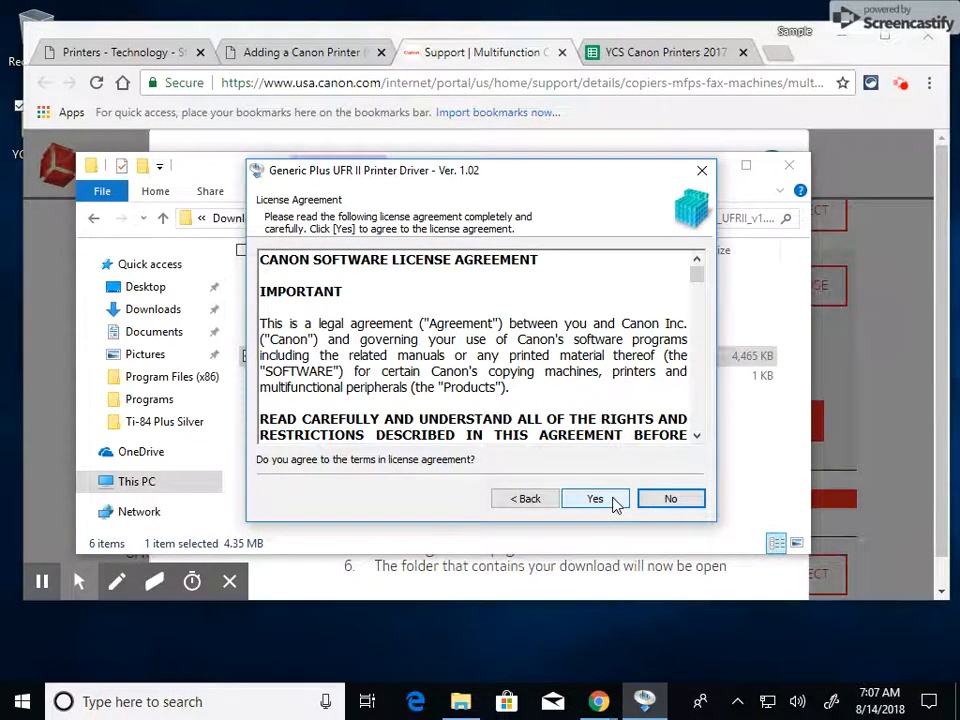
left_click(614, 499)
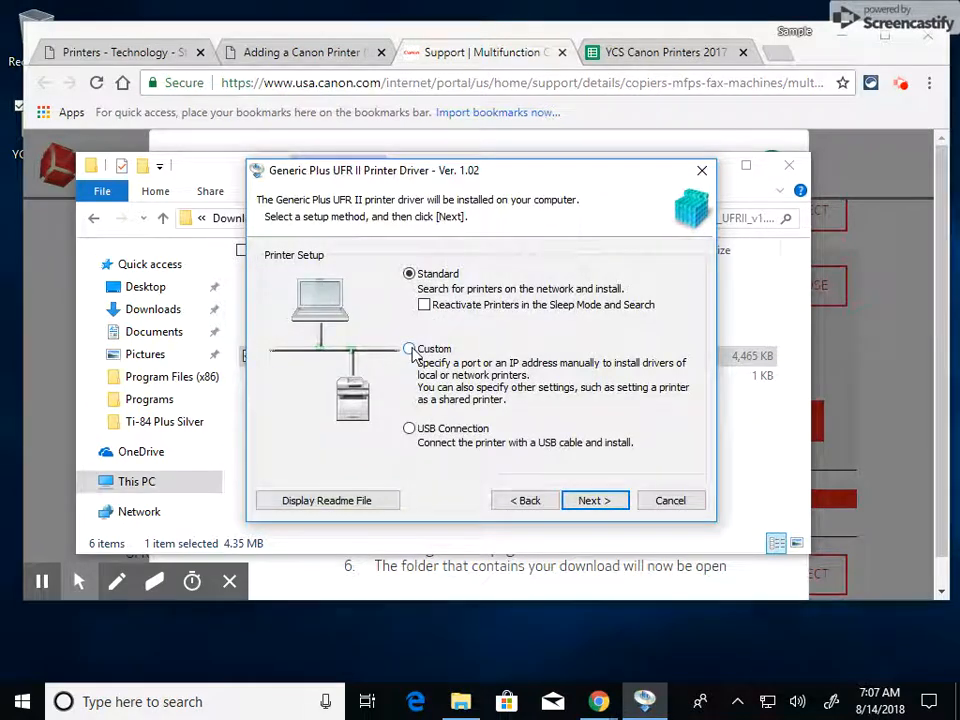
left_click(410, 350)
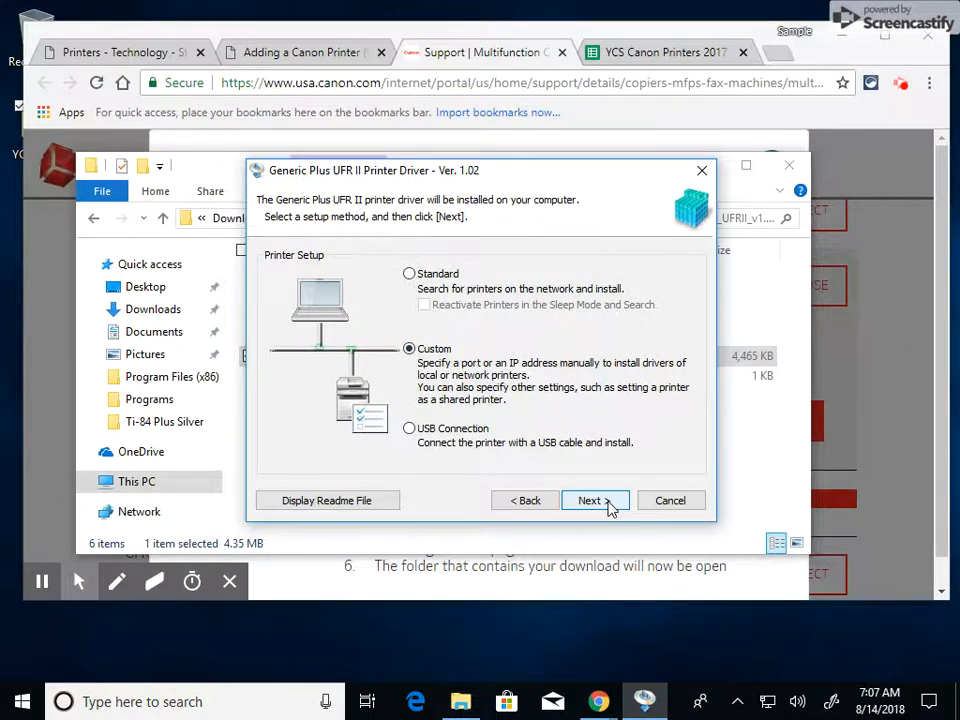
left_click(612, 508)
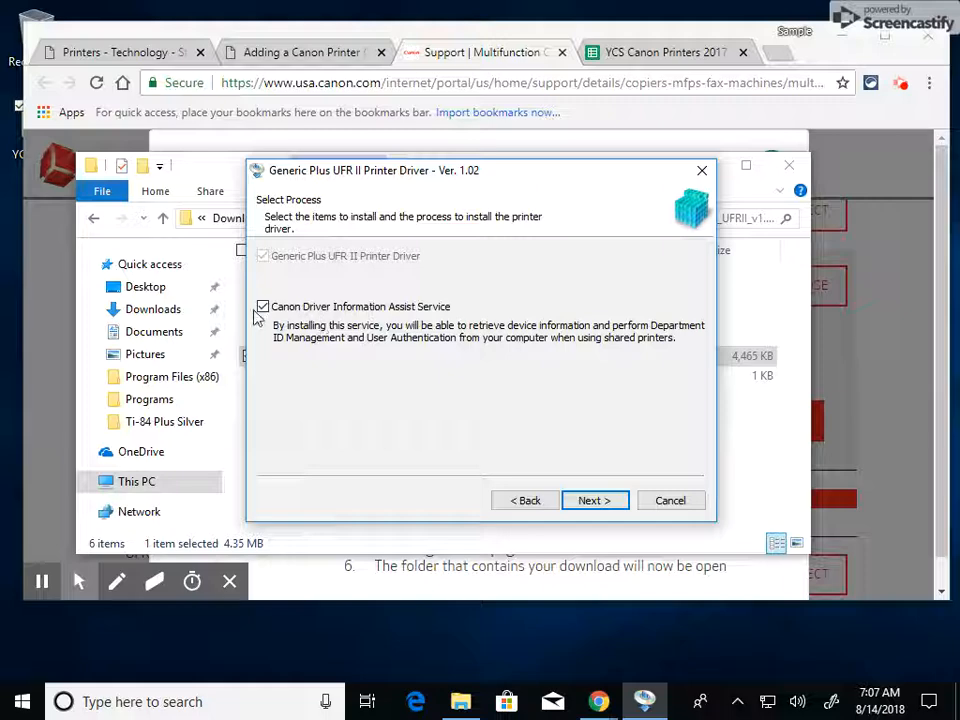
Keep Canon Driver Information Assist Service in the installation and agree to remove its Windows Firewall block
left_click(606, 502)
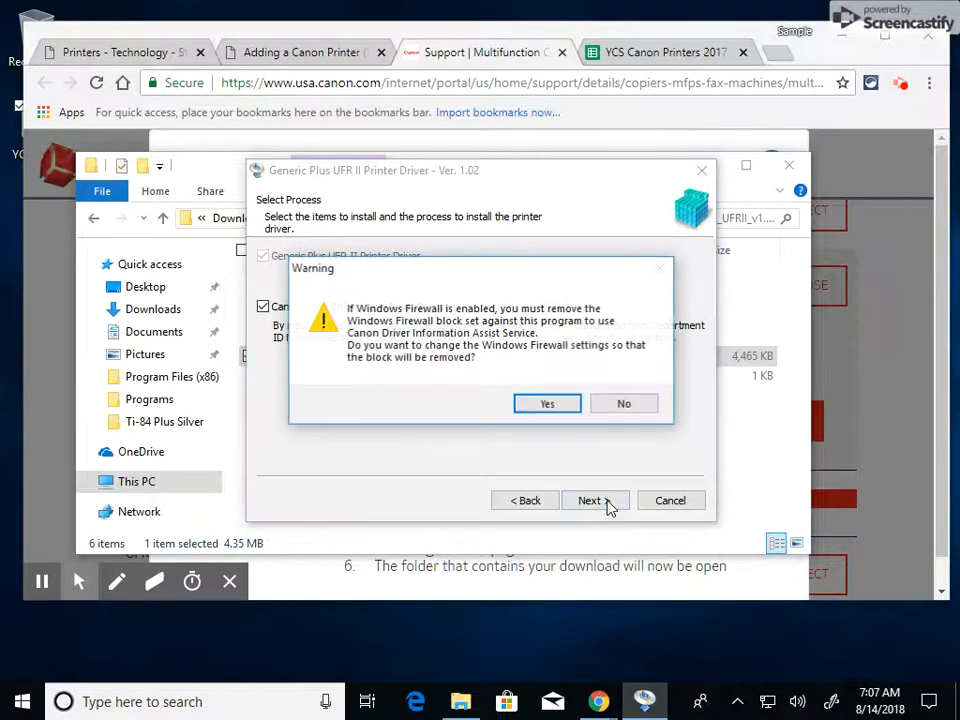
left_click(551, 405)
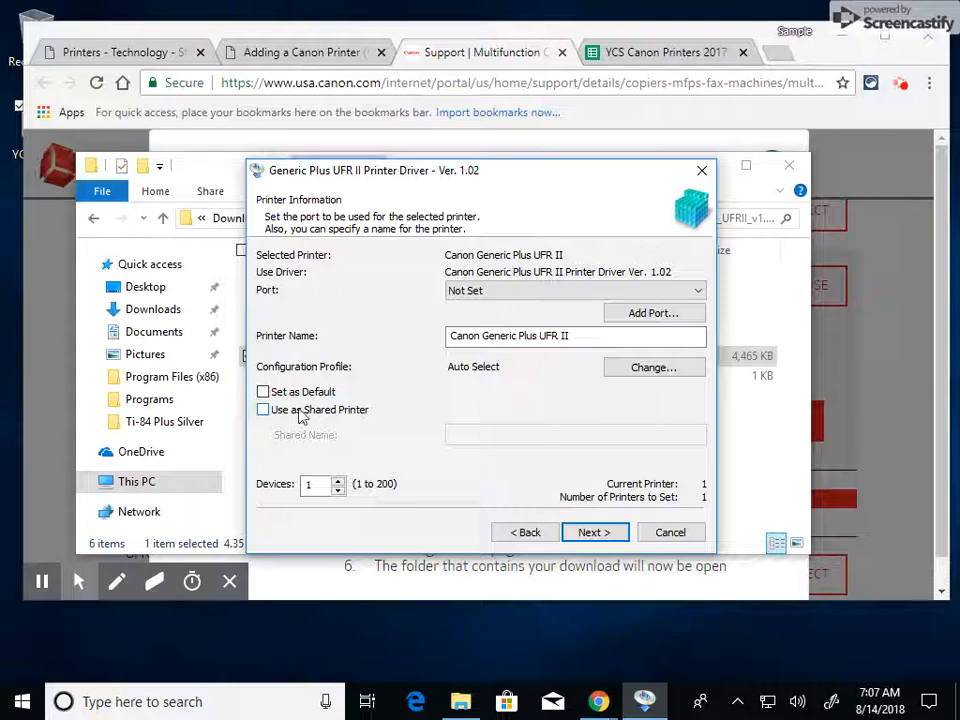
left_click(263, 392)
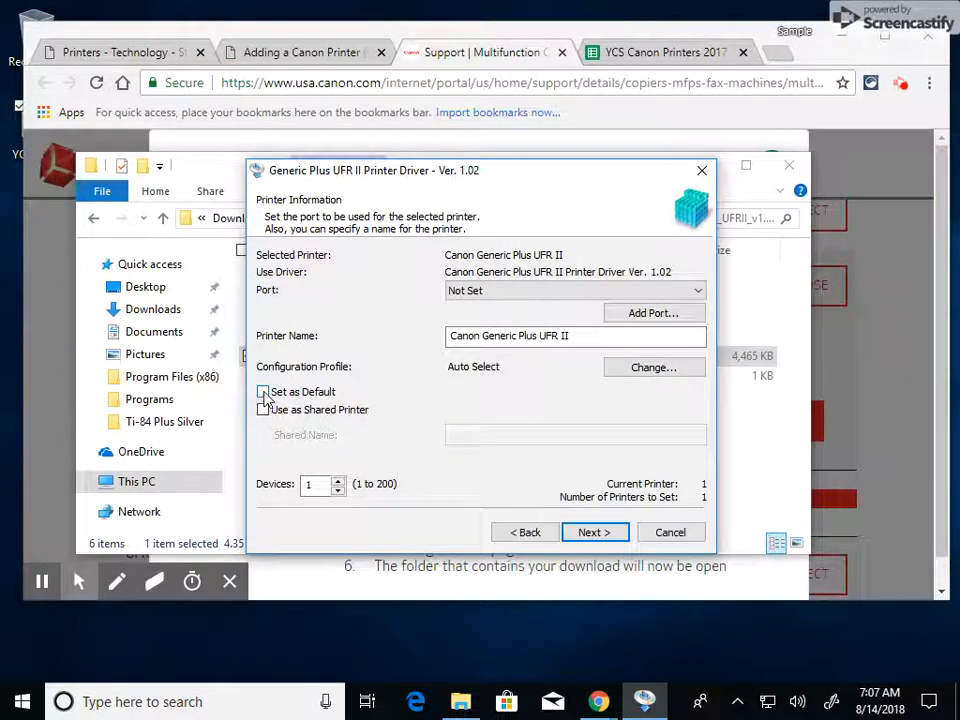
Replace the default printer name in the driver setup with "YCHS Media Center iR 8585i"
left_click(594, 336)
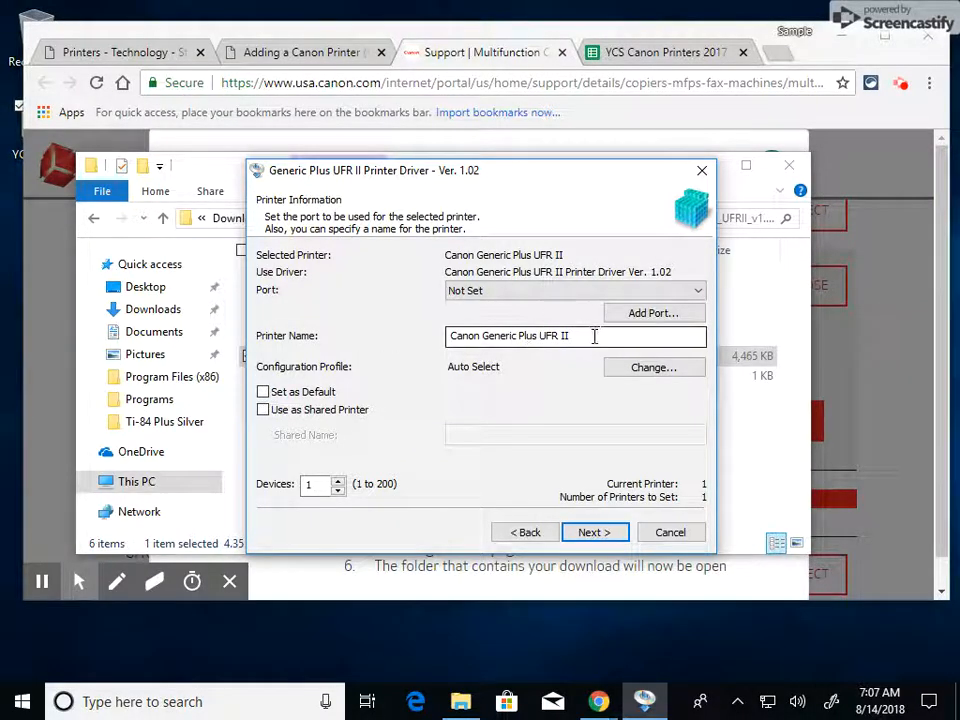
left_click_drag(594, 336, 379, 347)
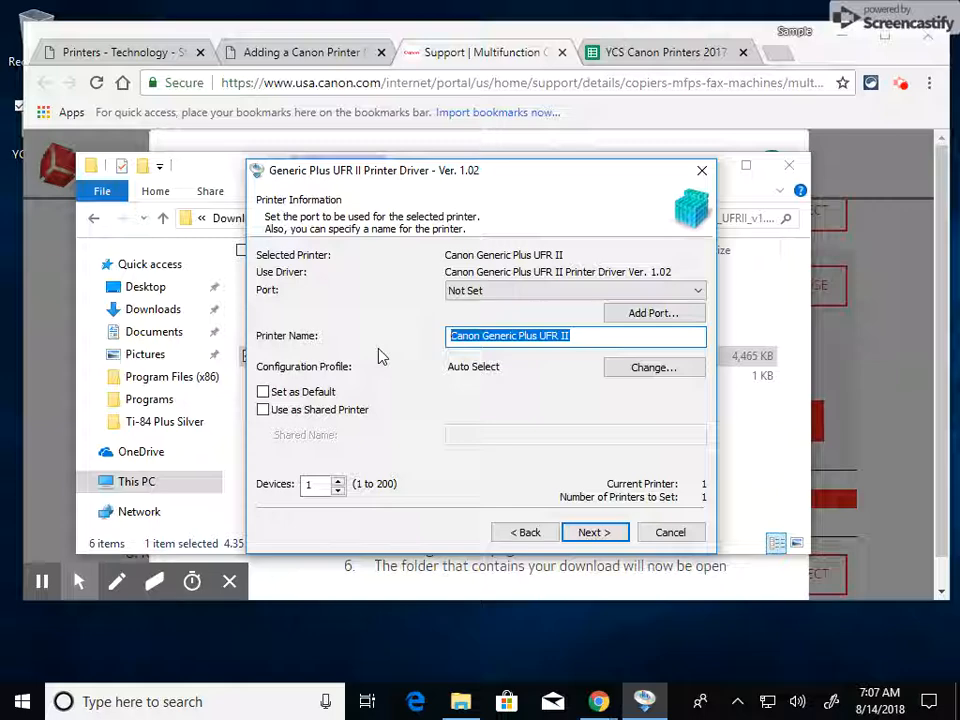
type("YCH")
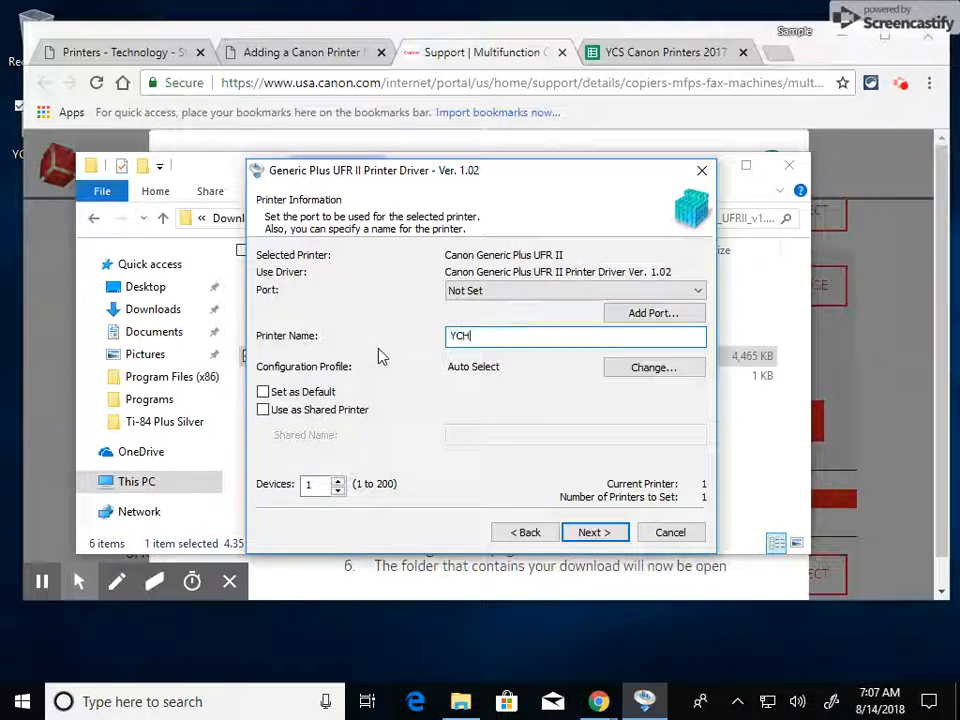
type("S Media Center iR 8585i")
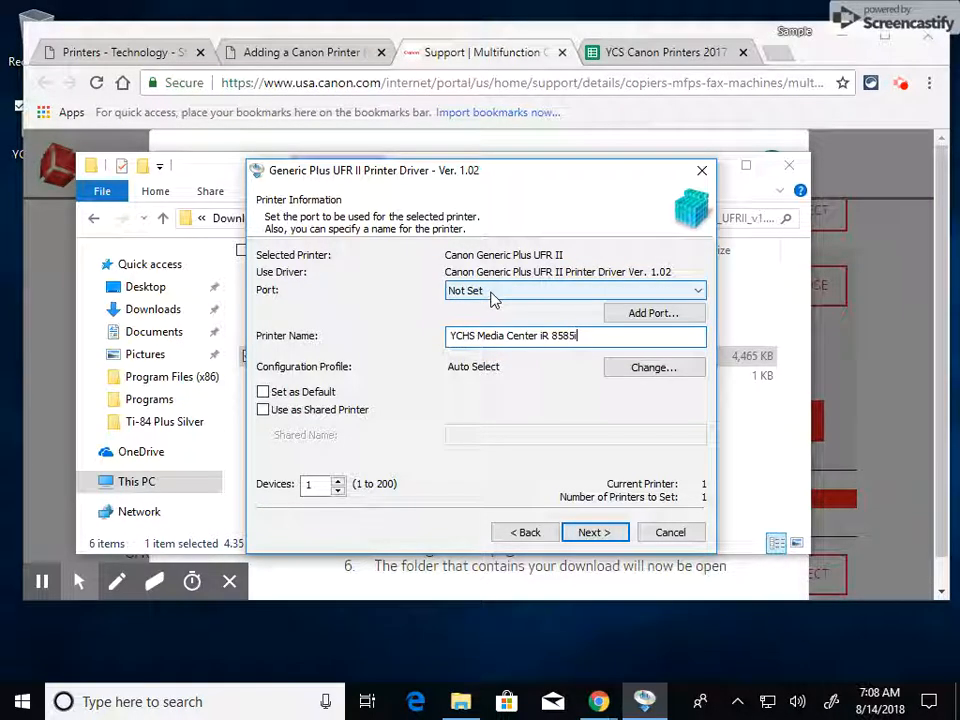
Add a Standard TCP/IP port with IP address 10.13.112.8 for the printer, checking the address against the YCS Canon Printers 2017 sheet
left_click(634, 317)
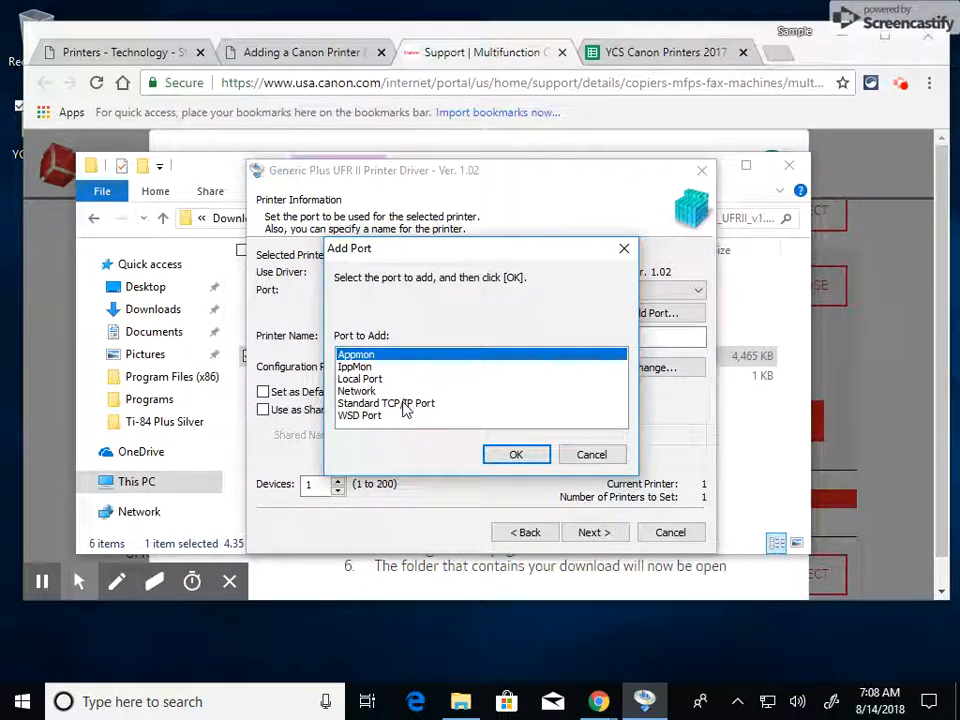
left_click(405, 404)
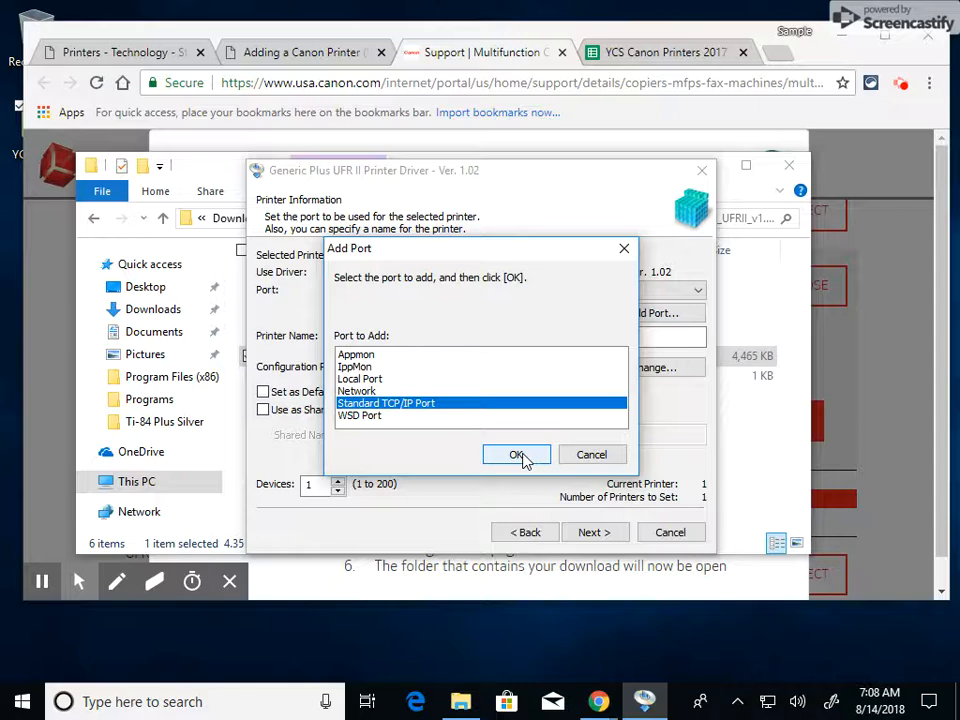
left_click(518, 455)
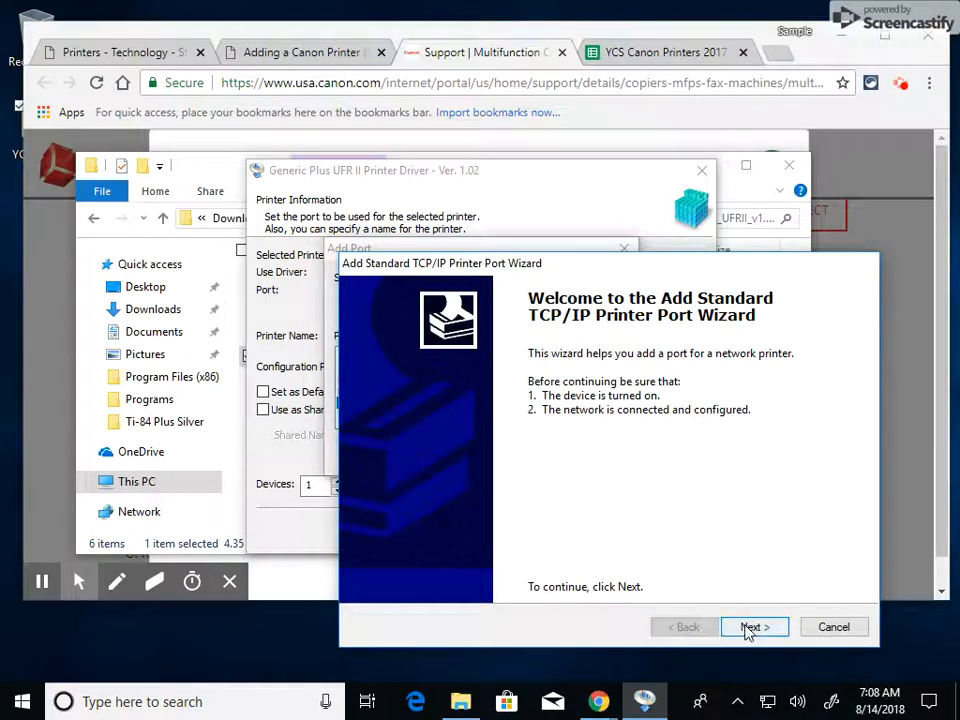
left_click(750, 628)
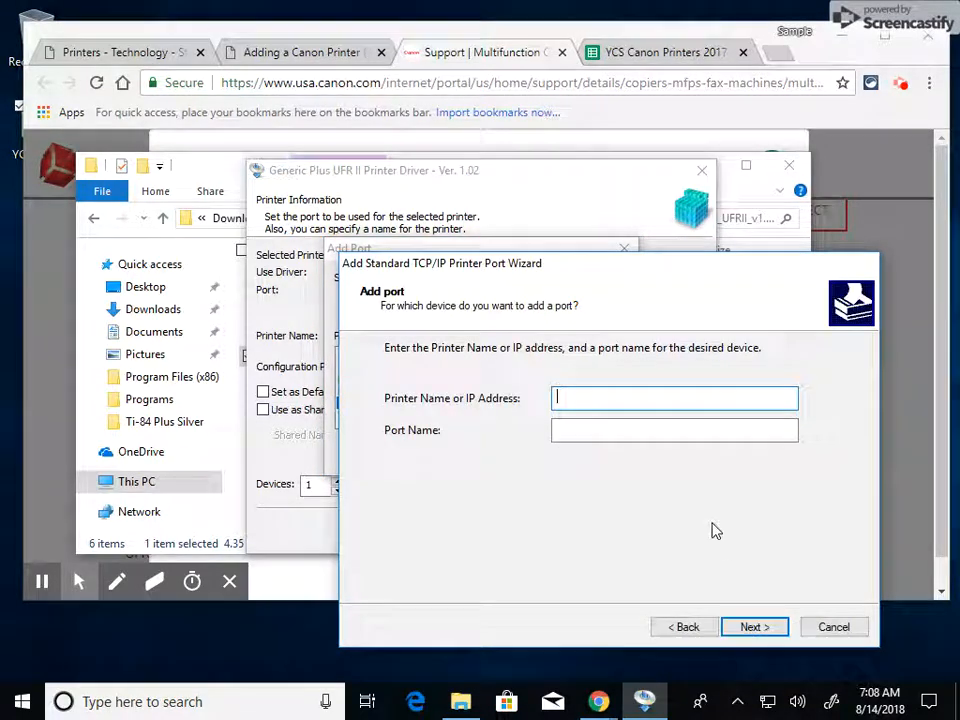
type("10.13.112.8")
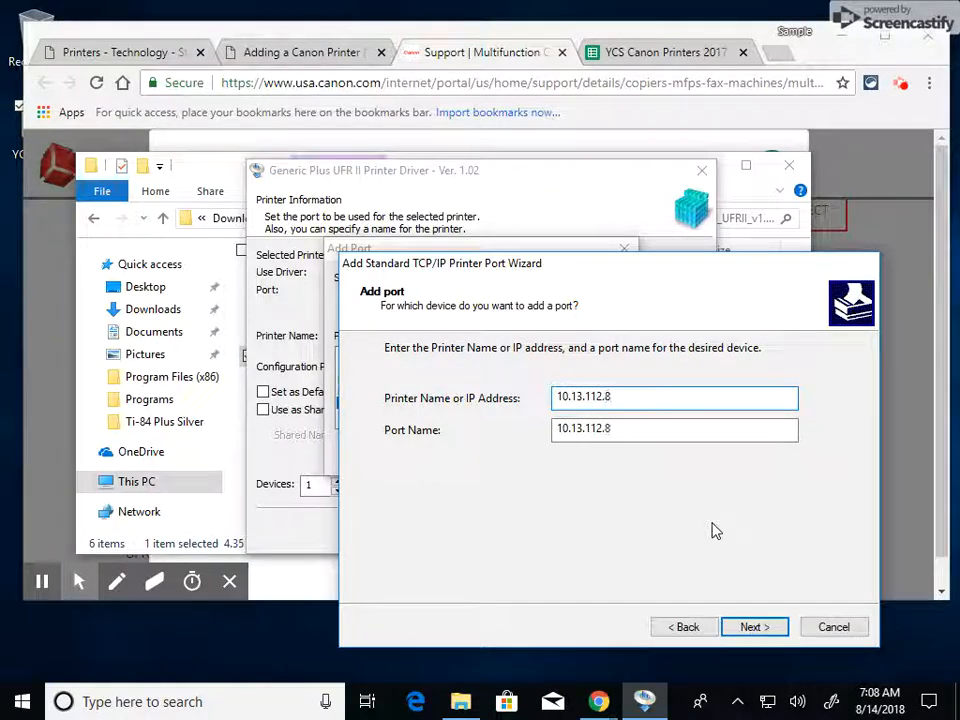
left_click(690, 55)
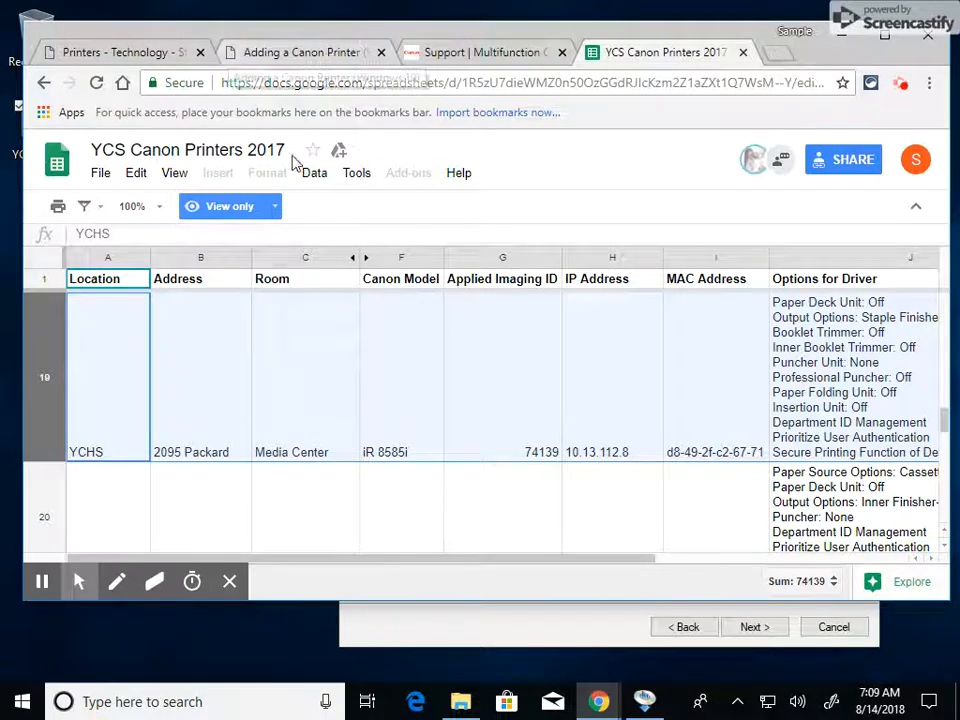
left_click(435, 628)
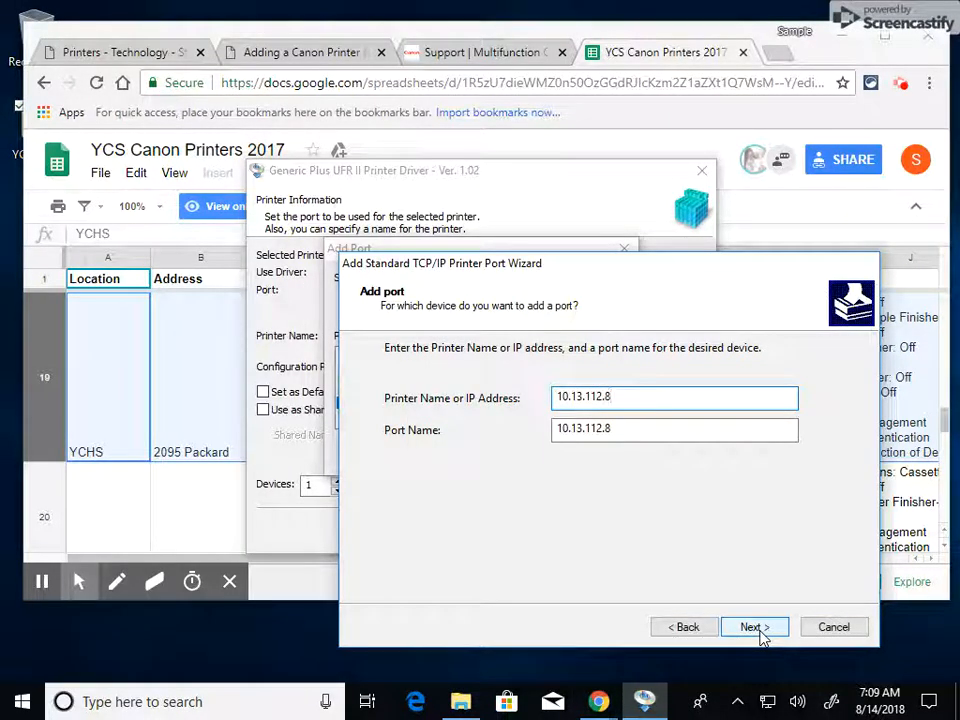
left_click(755, 627)
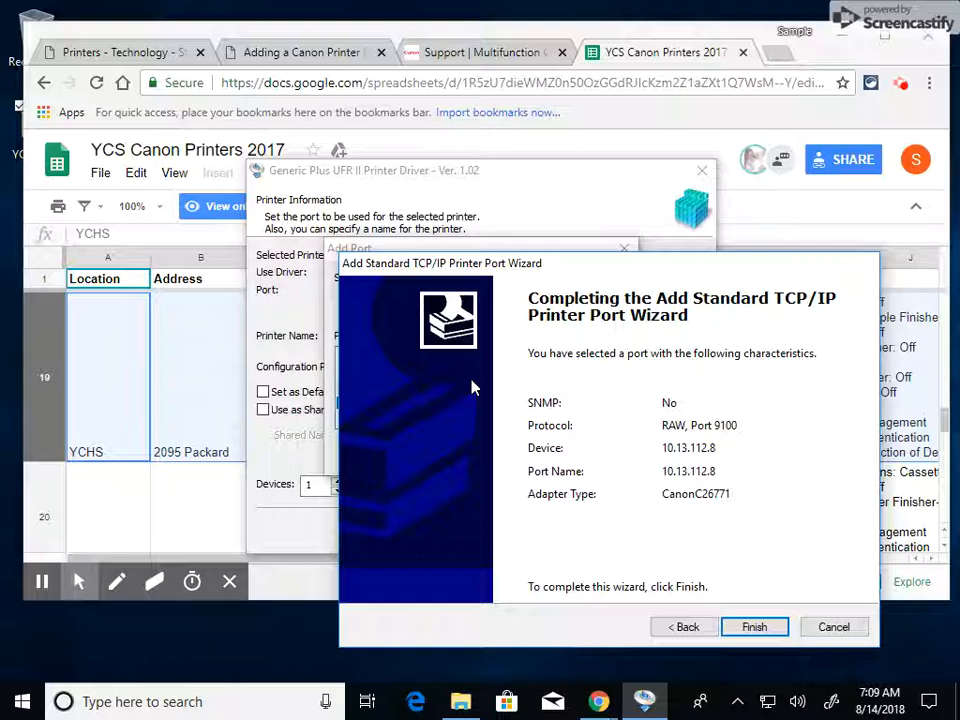
left_click(764, 628)
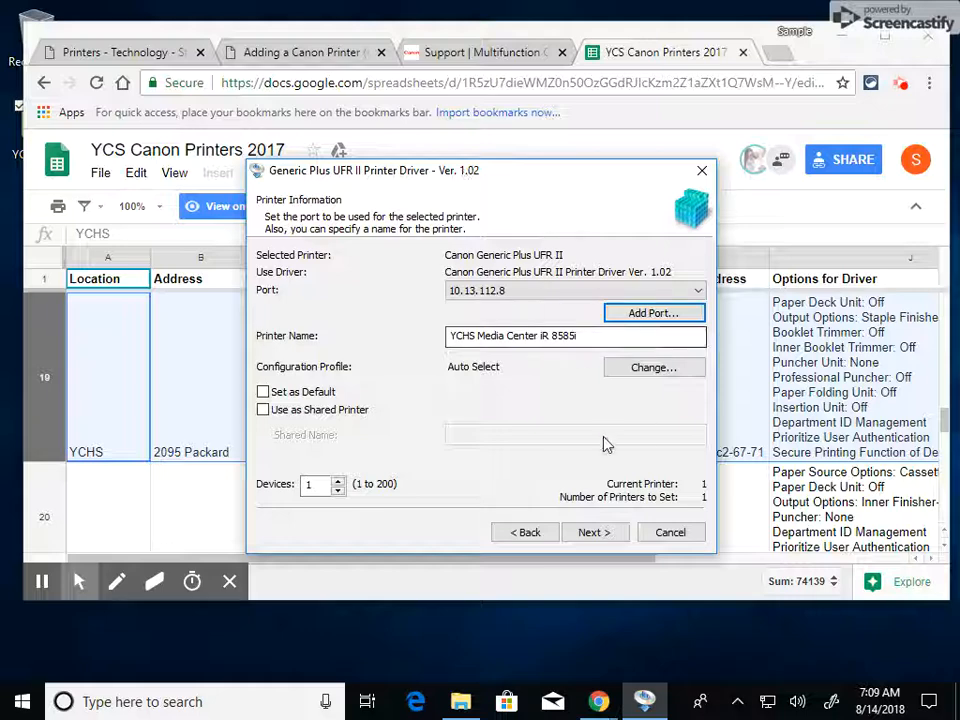
Install the driver with the configured settings, exit setup without restarting the computer, and clear the browser and setup folder windows away
left_click(594, 532)
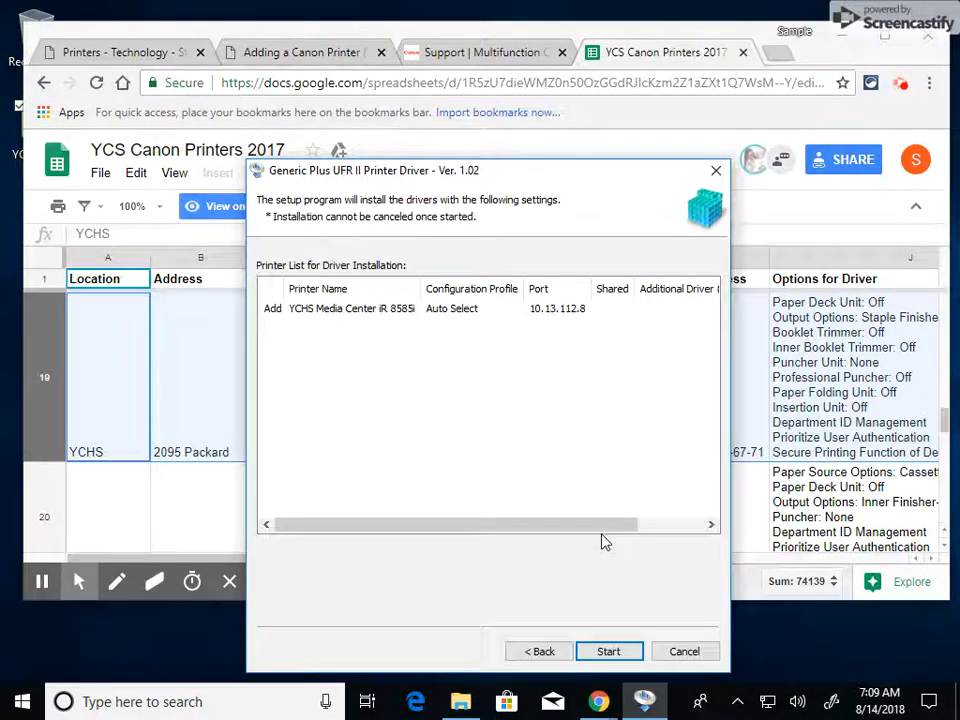
left_click(621, 658)
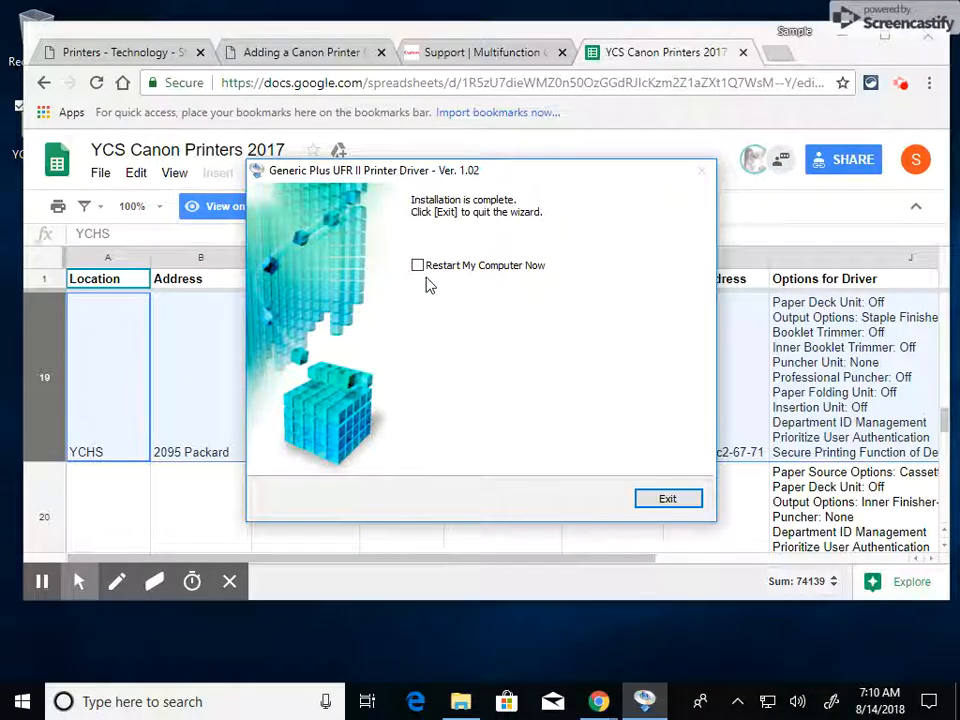
left_click(666, 505)
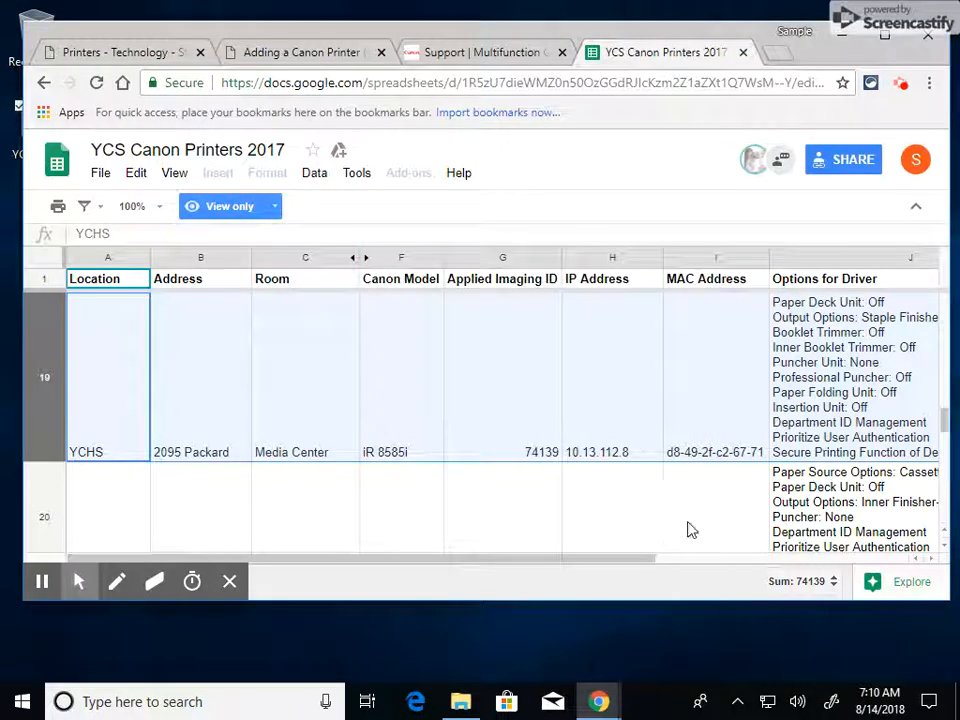
left_click(840, 36)
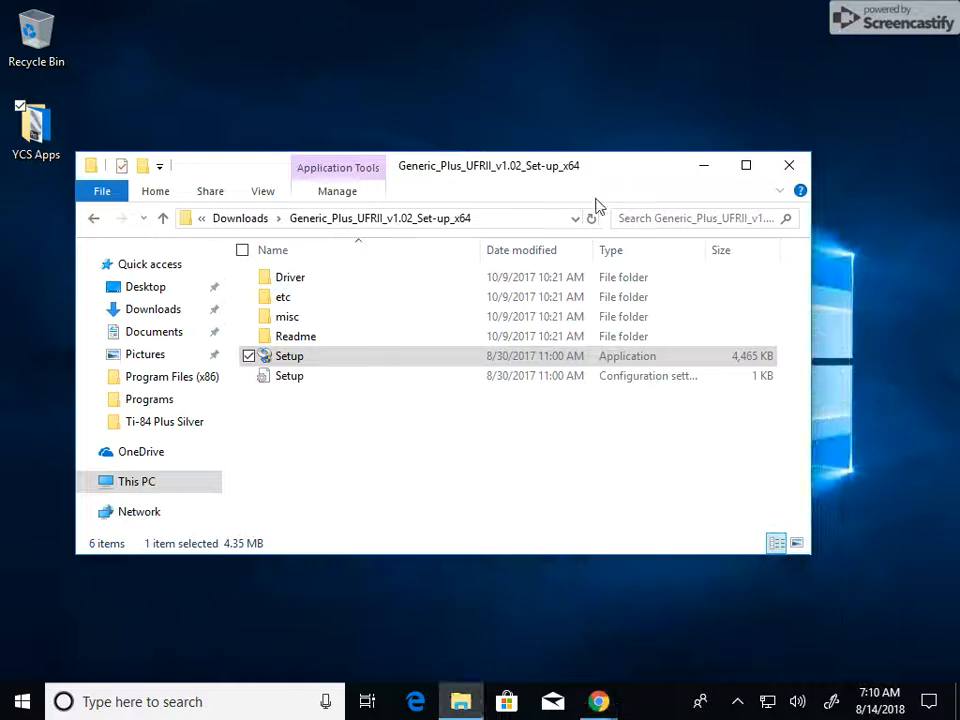
left_click(789, 165)
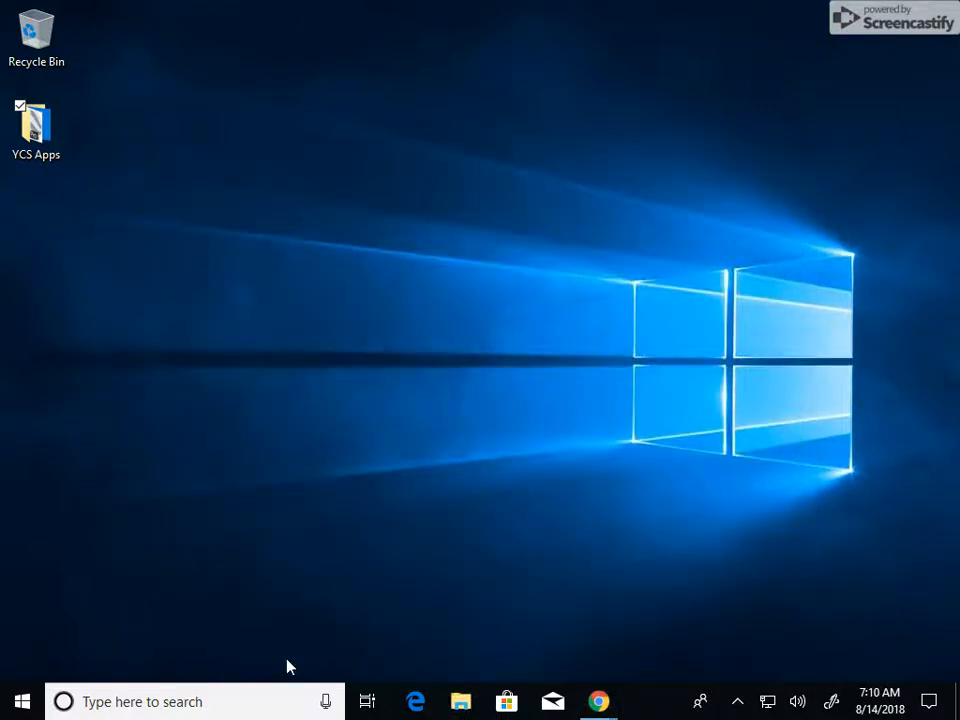
Open the printer properties of YCHS Media Center iR 8585i from Devices and Printers in Control Panel
left_click(255, 699)
type("c")
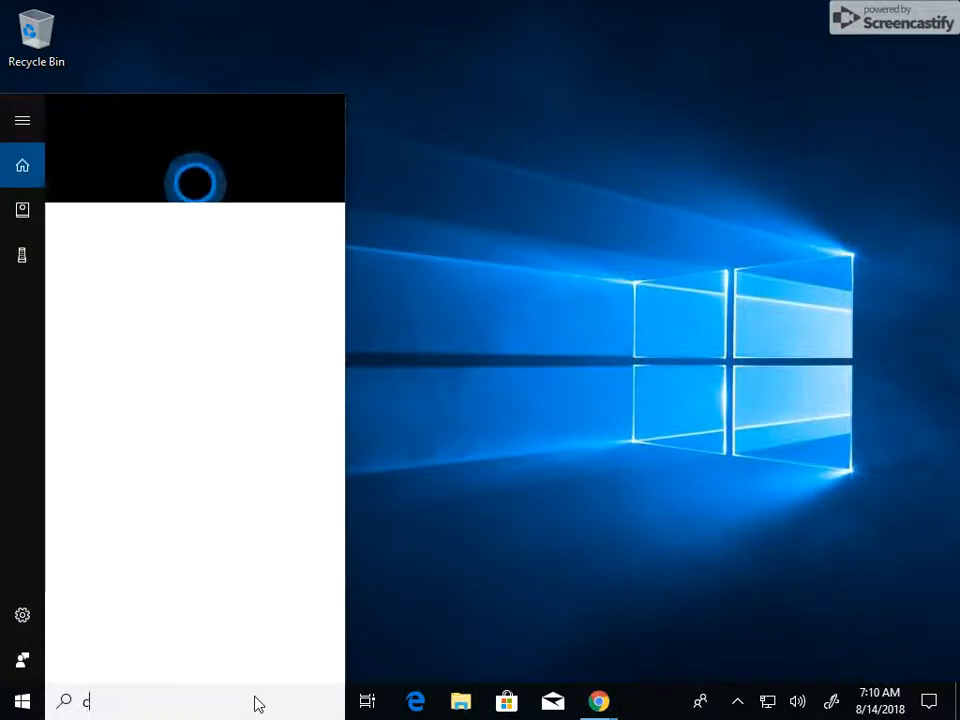
type("ont")
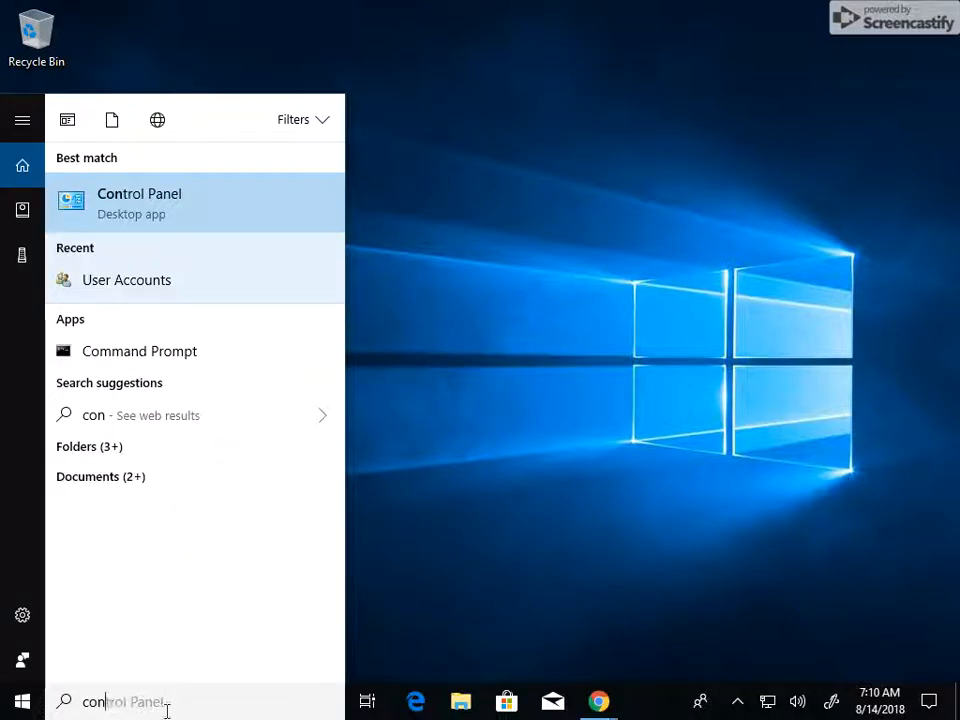
left_click(70, 208)
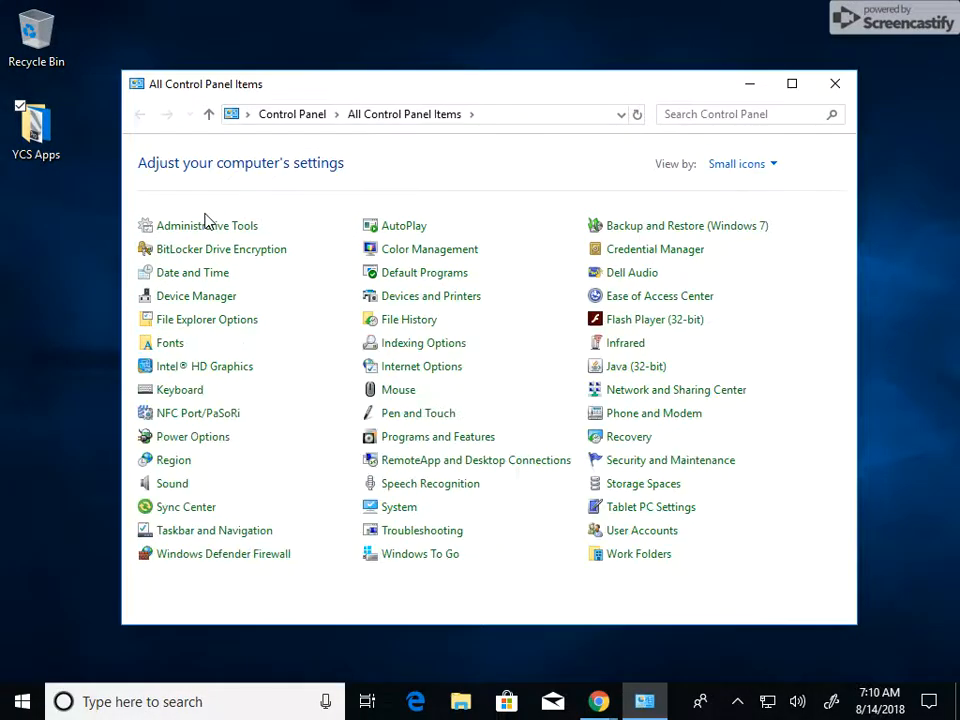
left_click(393, 300)
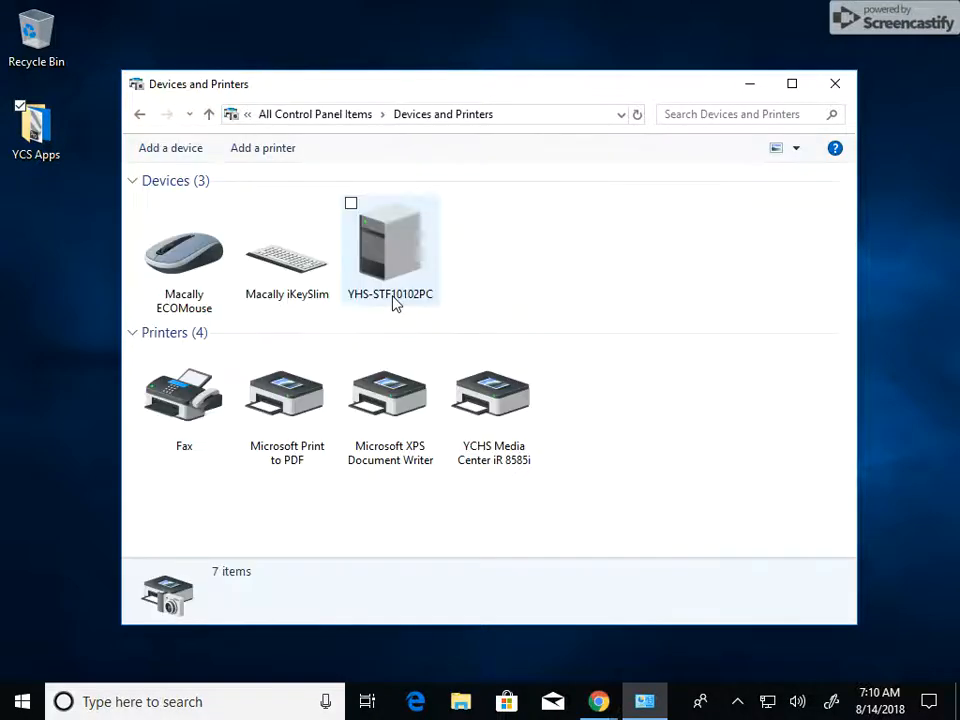
right_click(493, 410)
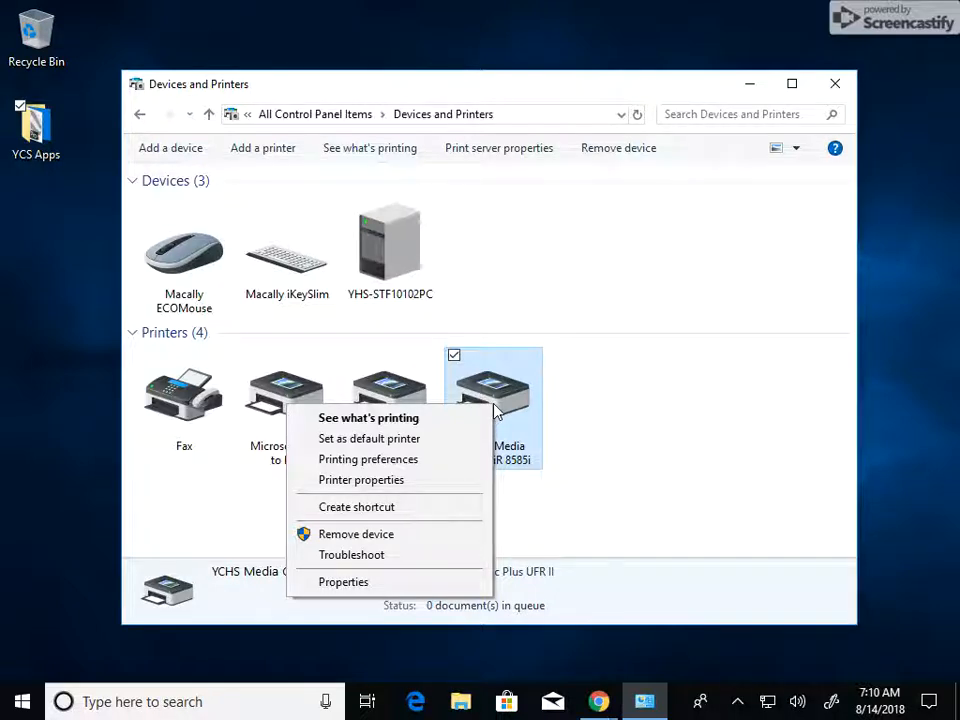
left_click(390, 482)
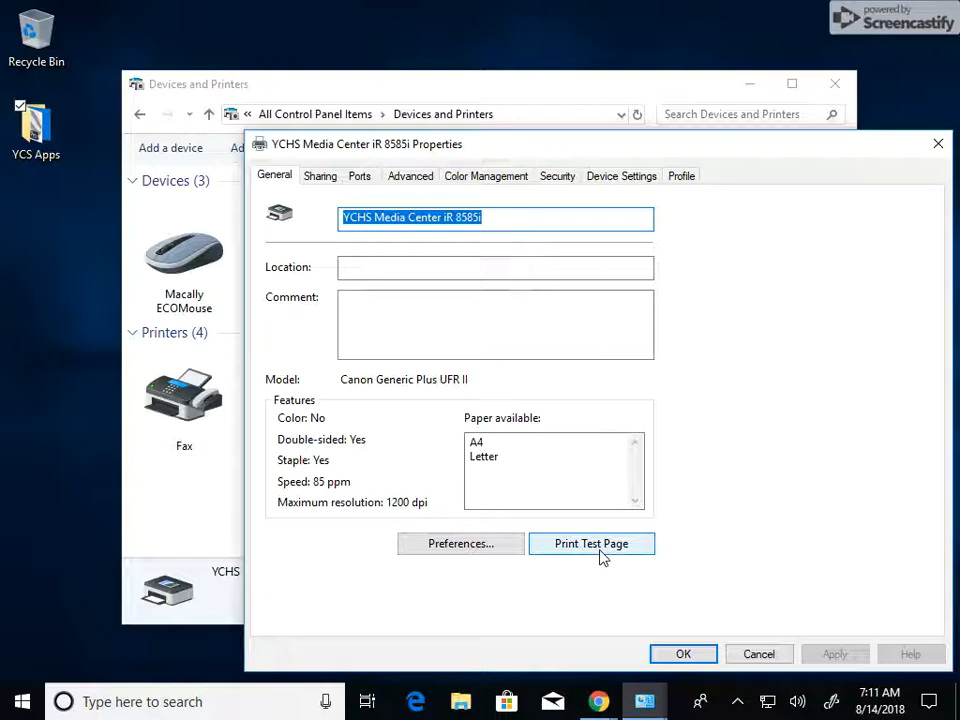
Review the printer's sharing, port, general and advanced properties, then close them unchanged along with Devices and Printers
left_click(324, 178)
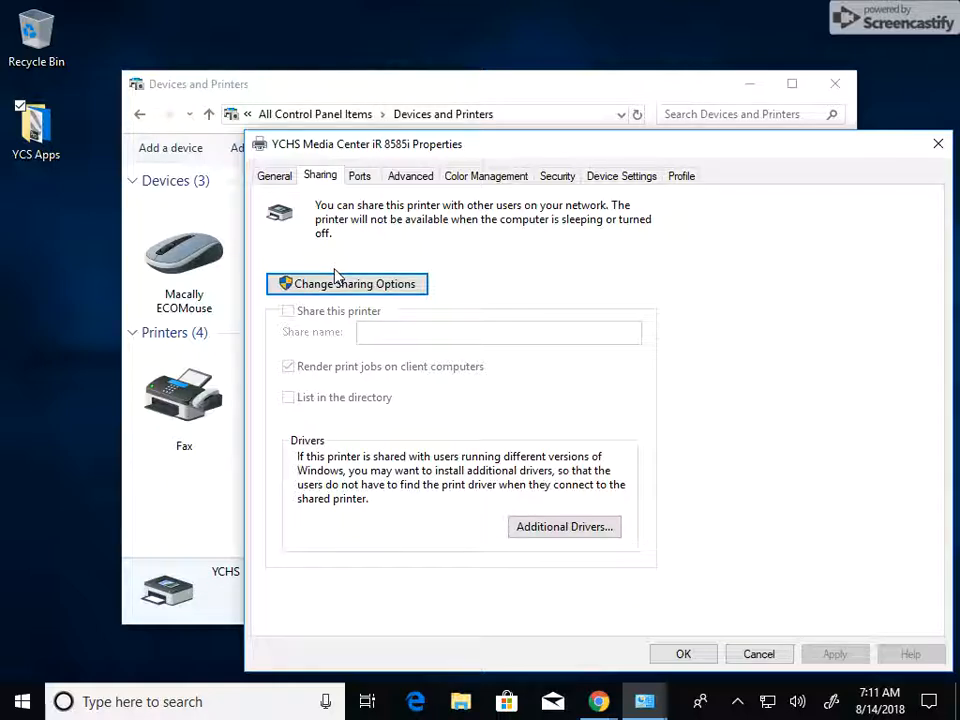
left_click(362, 178)
left_click_drag(333, 308, 414, 308)
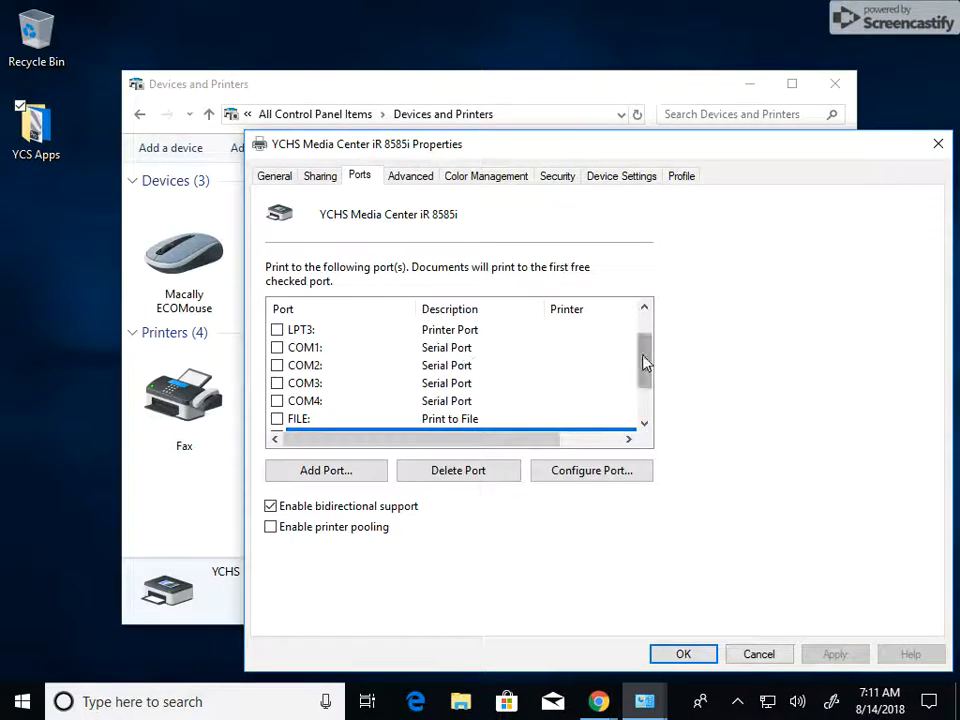
left_click_drag(643, 360, 649, 399)
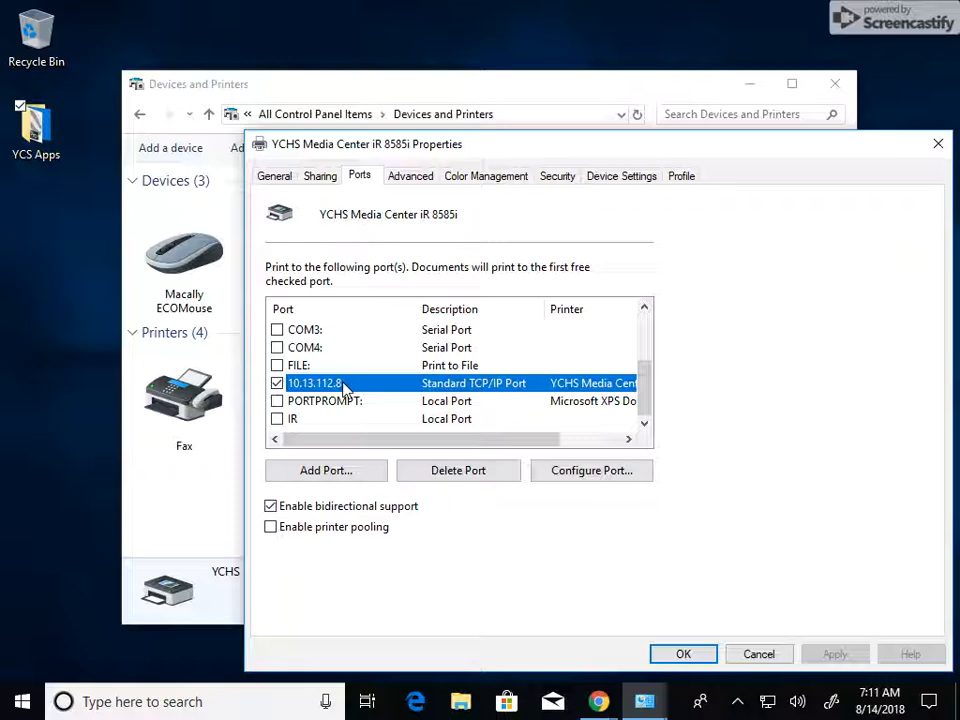
left_click(274, 177)
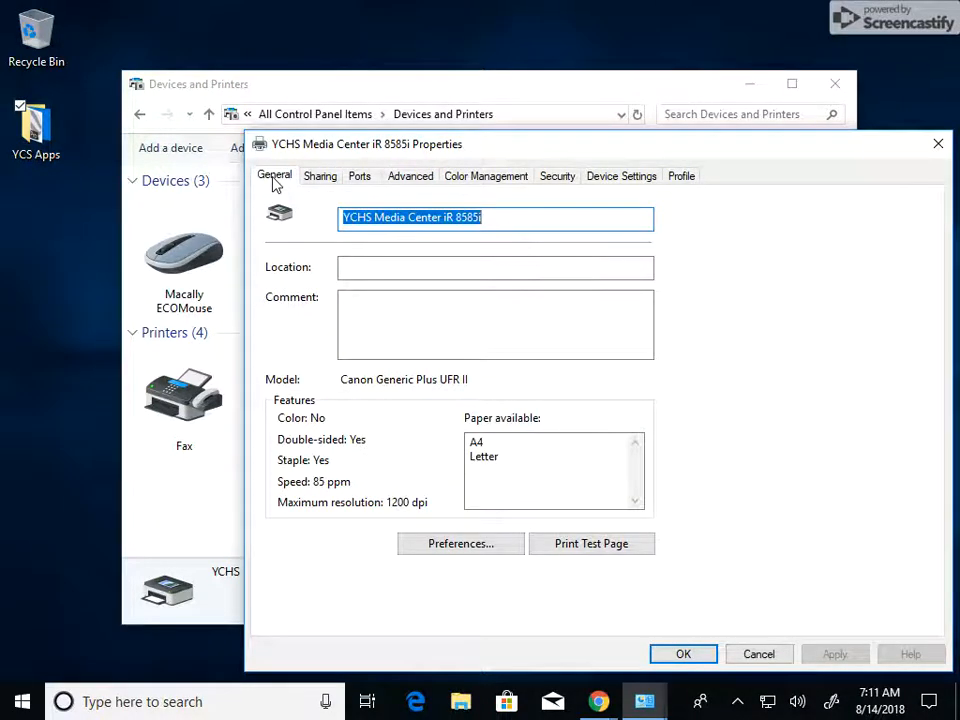
left_click(405, 177)
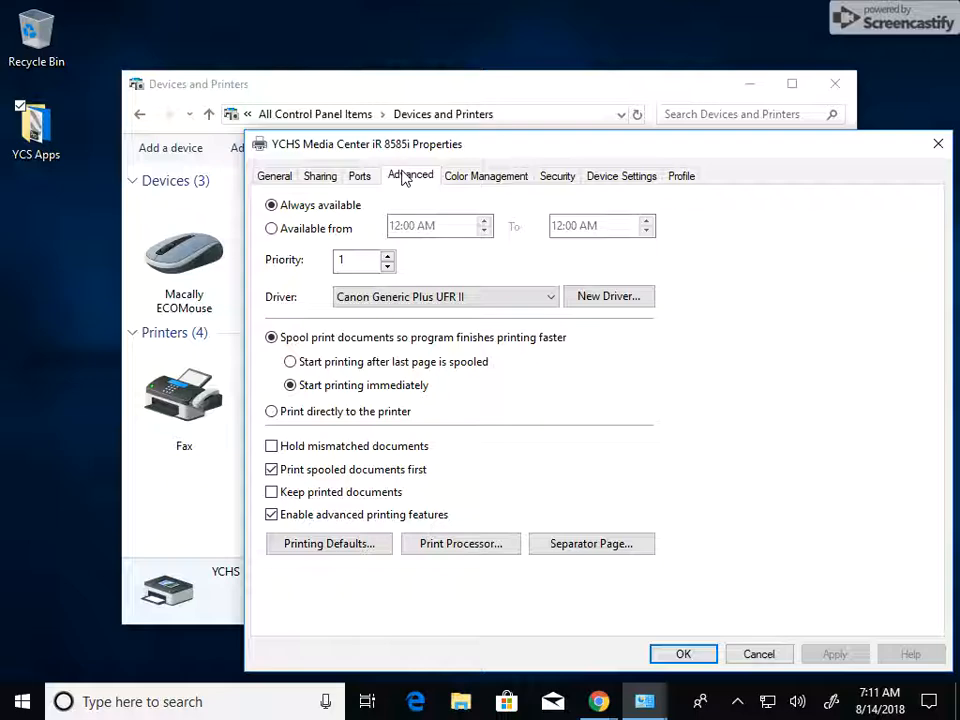
left_click(767, 660)
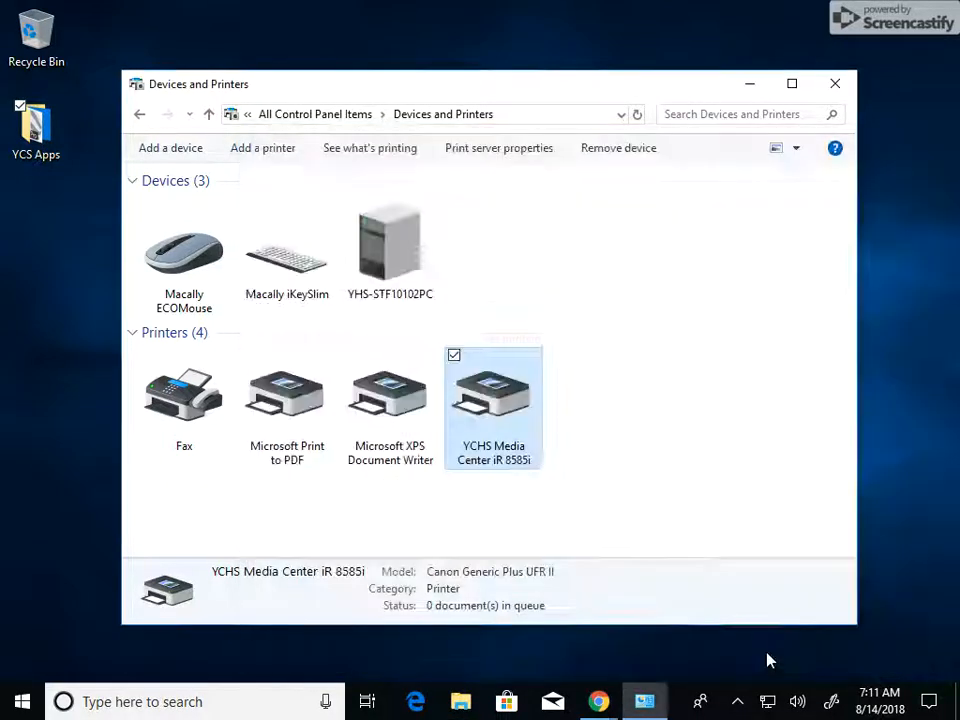
left_click(838, 86)
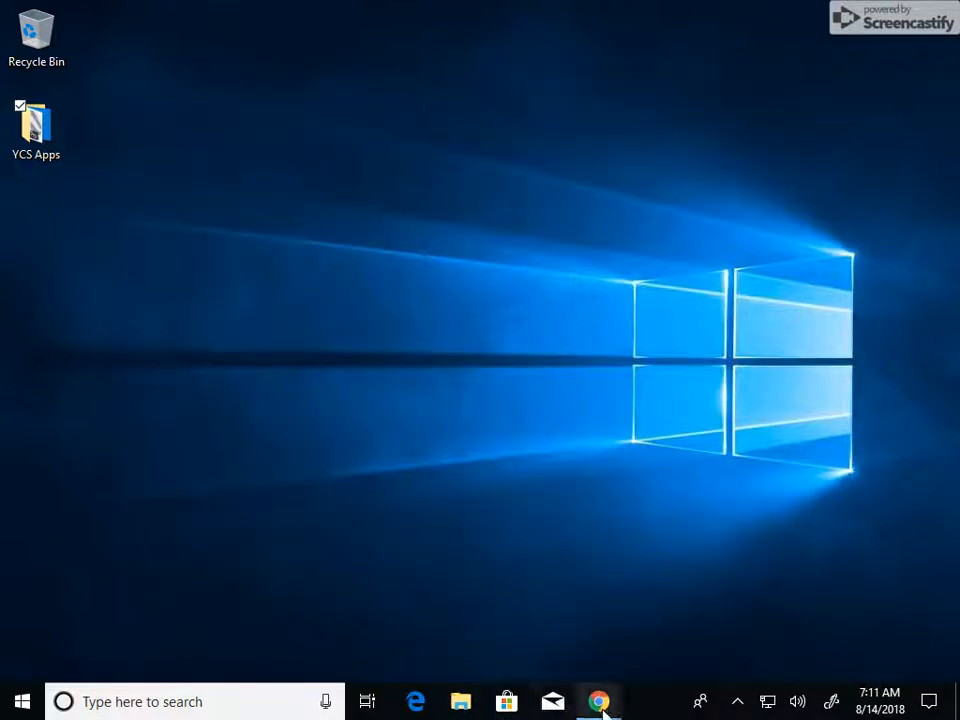
mouse_move(598, 700)
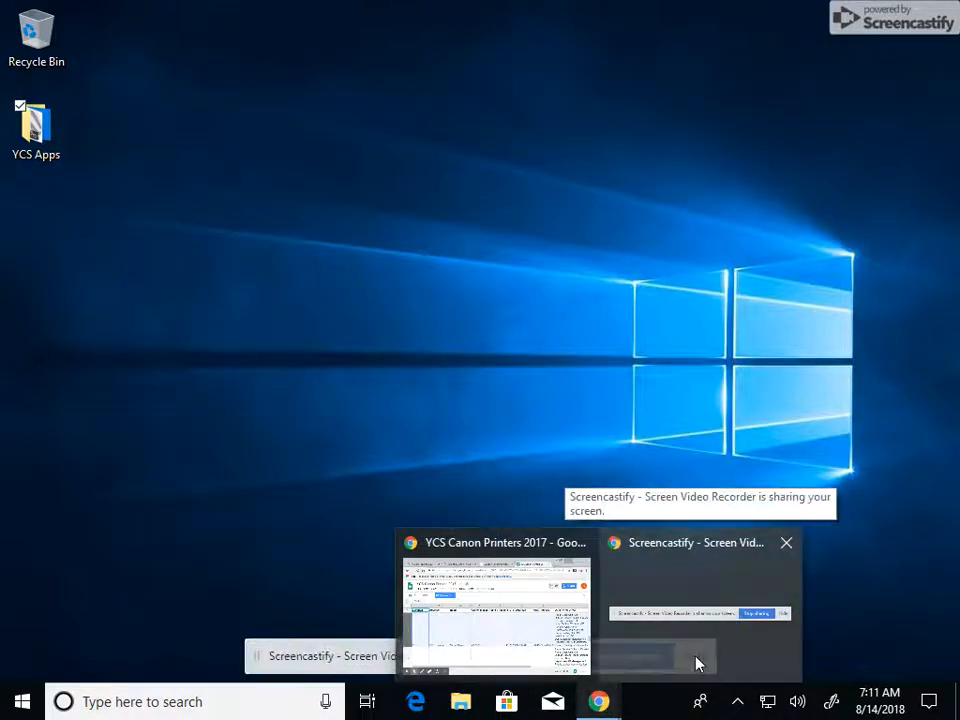